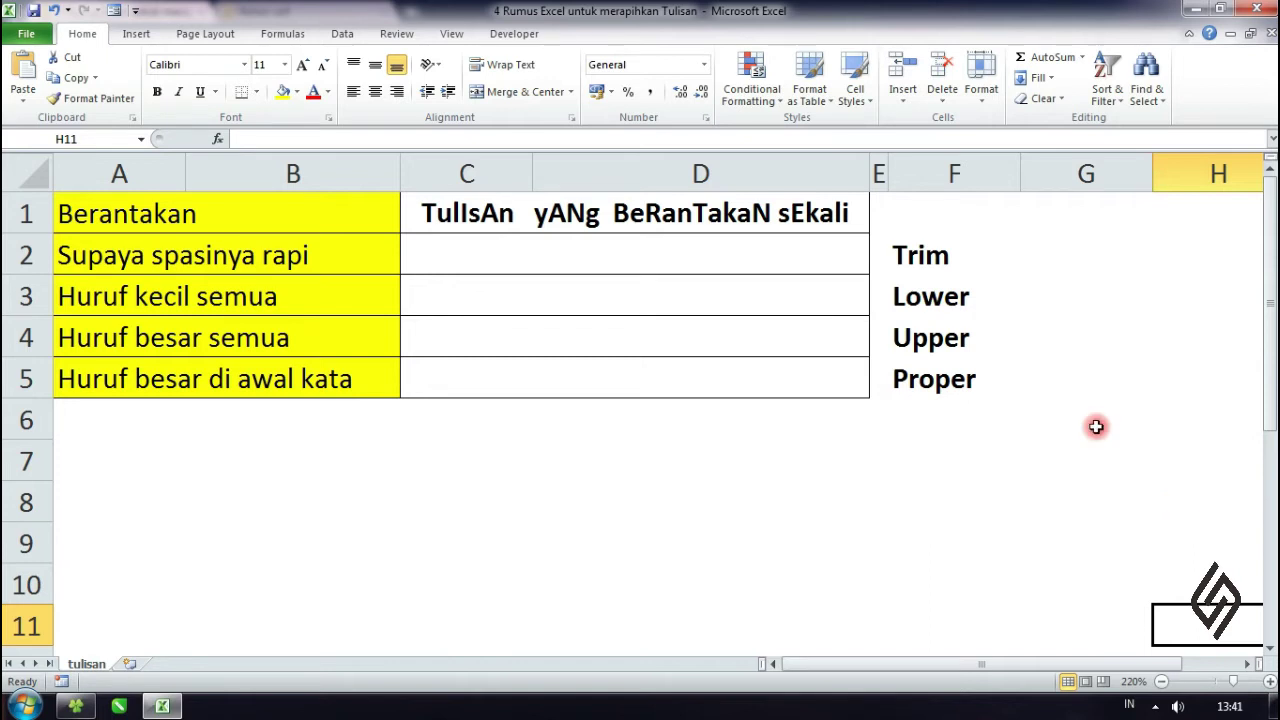
Point out the function labels from Trim down to Proper
click(933, 258)
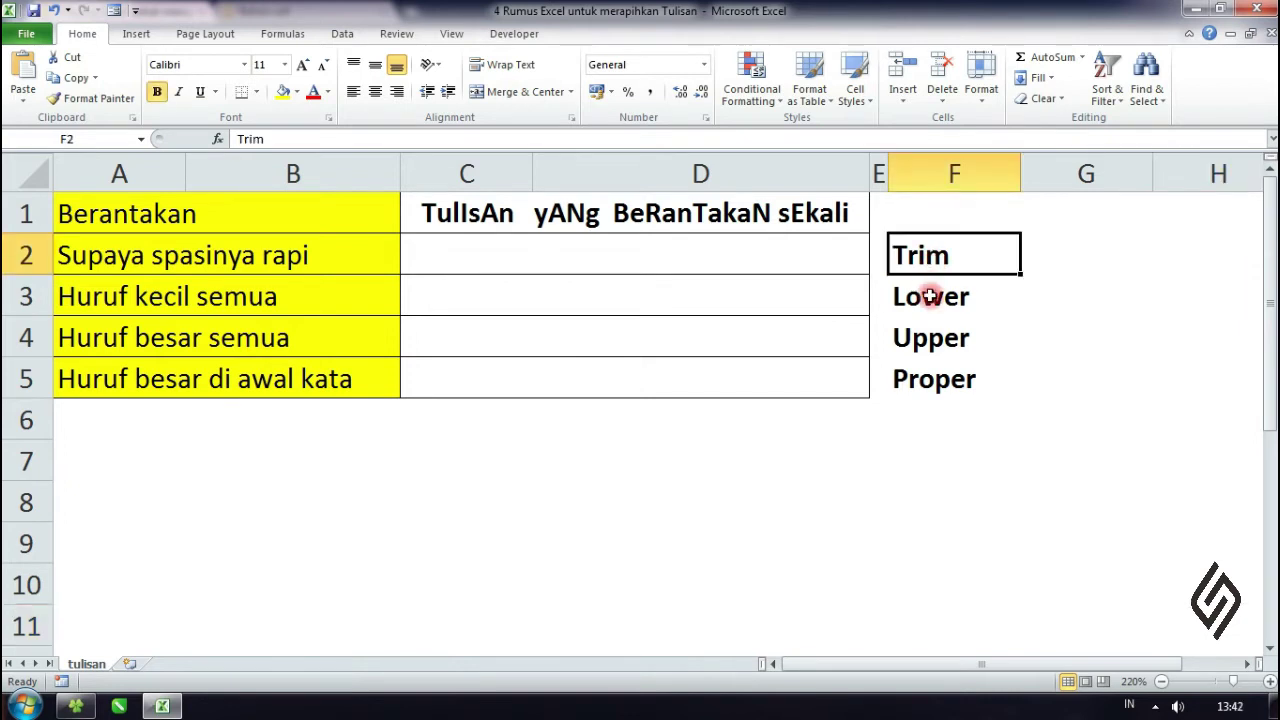
click(928, 296)
click(928, 340)
click(927, 384)
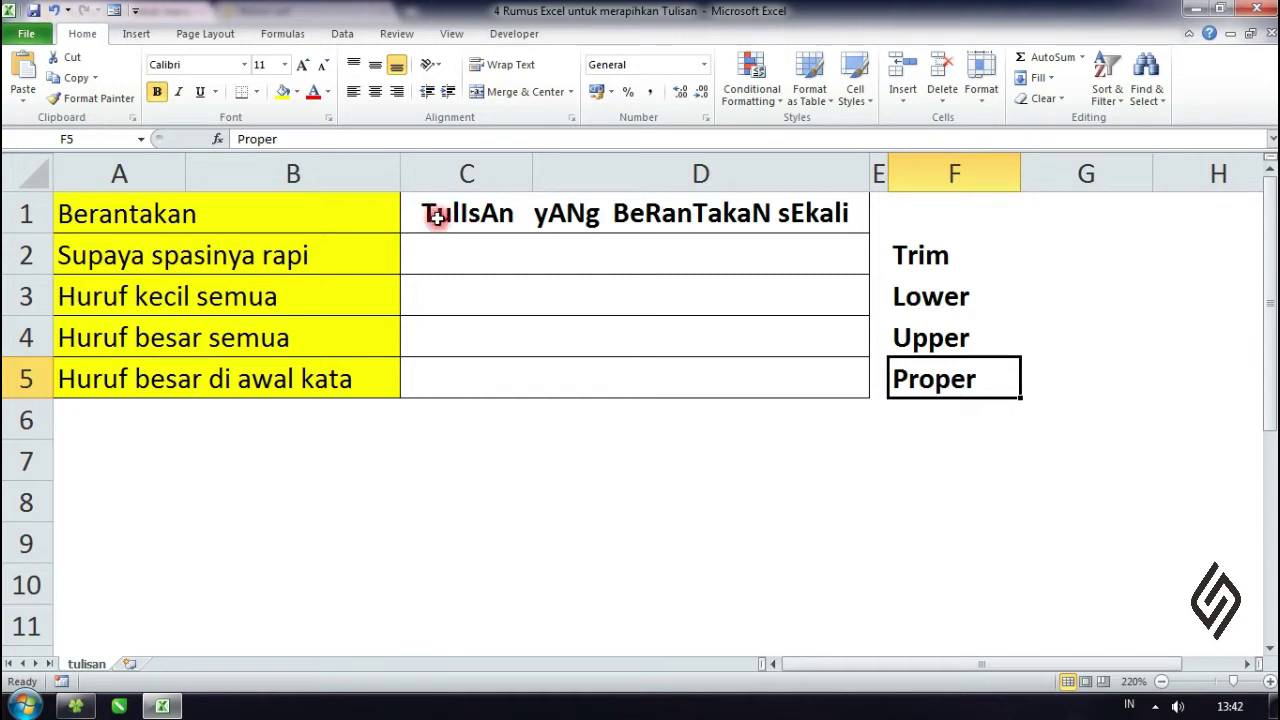
Inspect C1's text, highlighting the extra spaces after TulIsAn, yANg and BeRanTakaN, leaving it unchanged
double_click(430, 210)
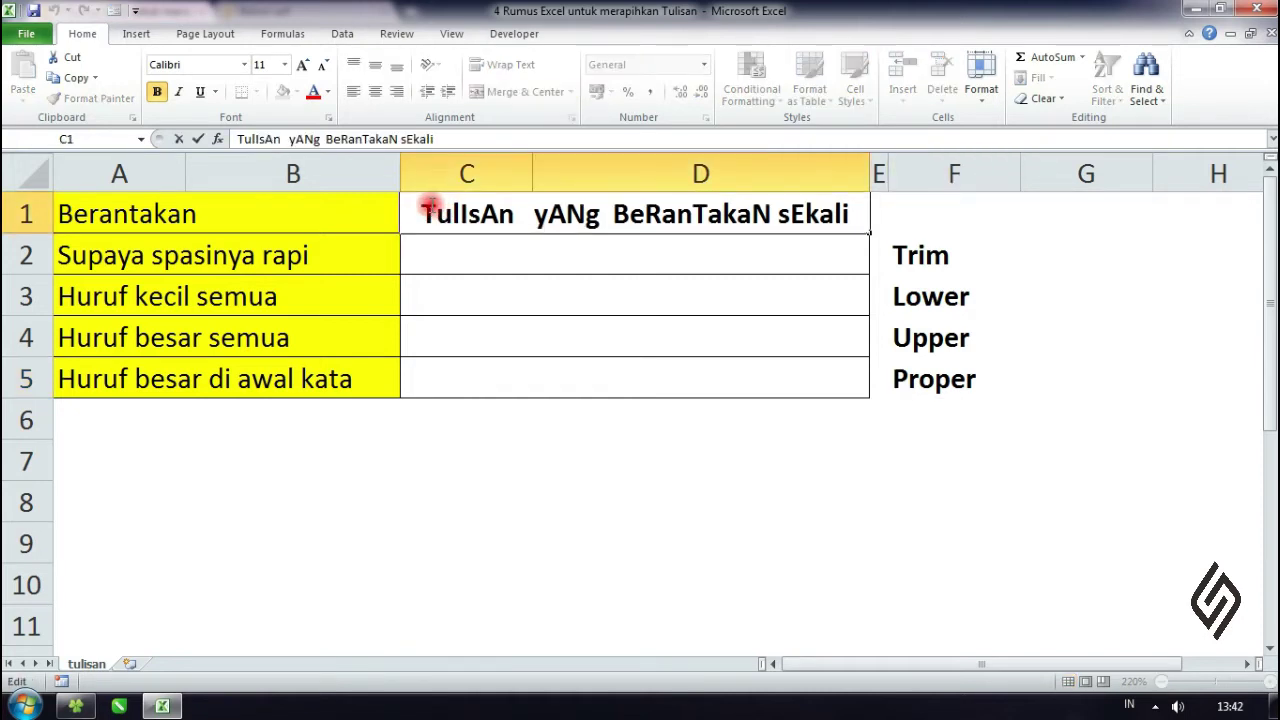
drag(436, 212, 520, 212)
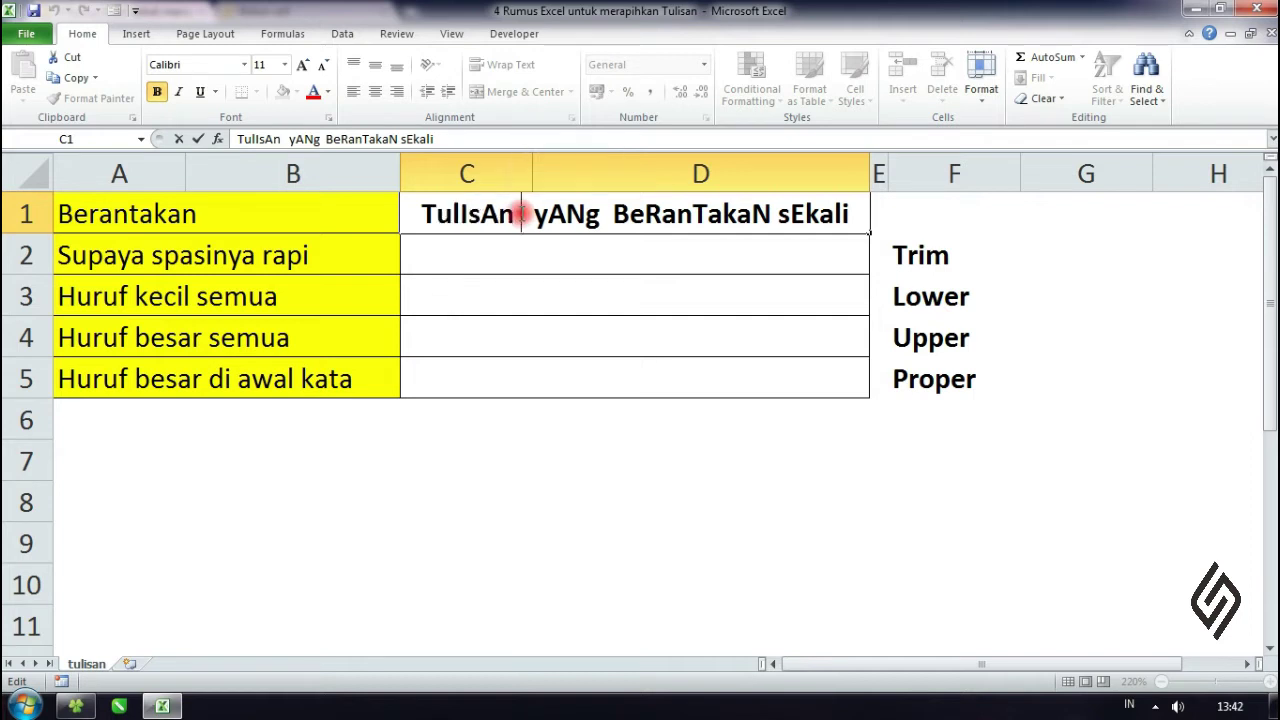
drag(516, 213, 539, 213)
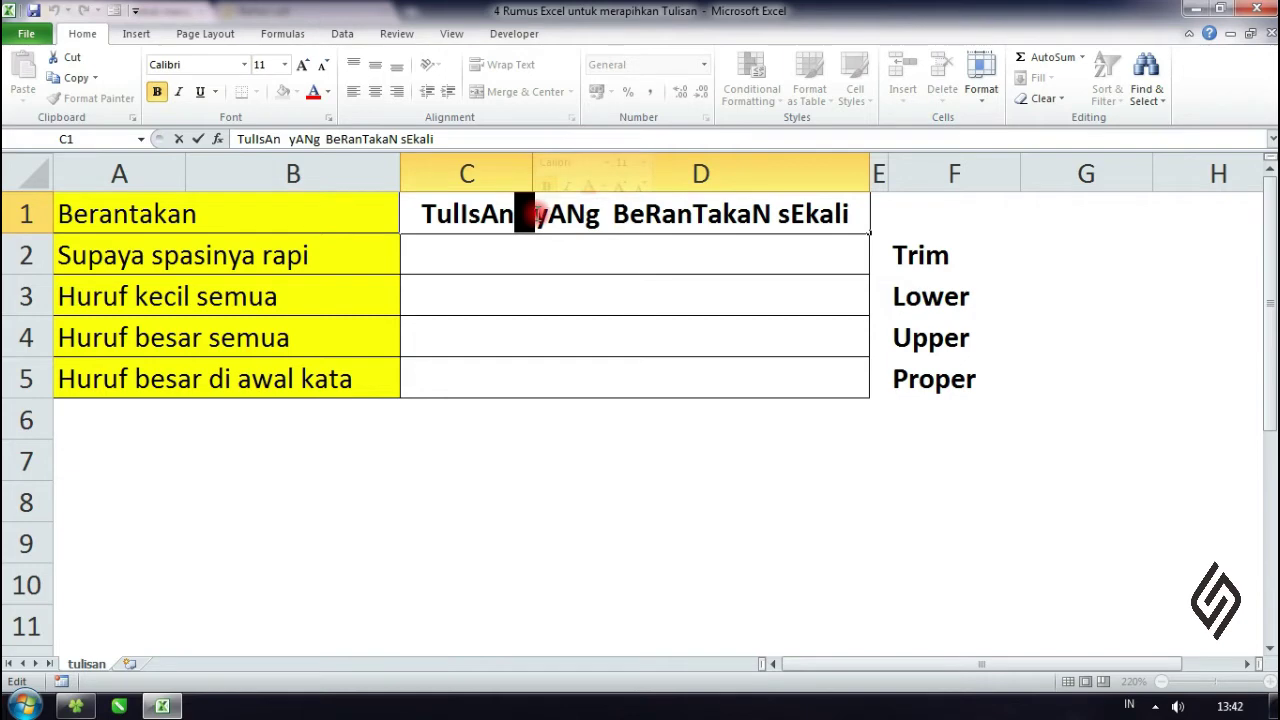
drag(601, 213, 615, 214)
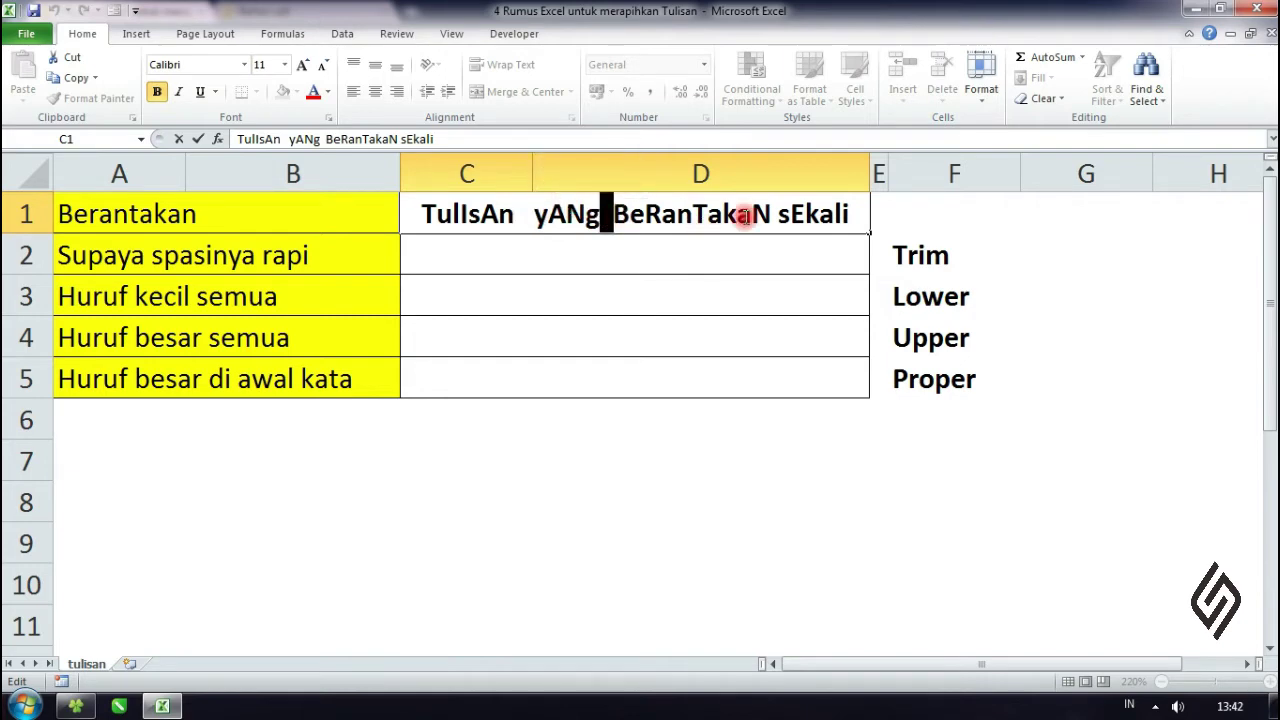
drag(762, 213, 771, 213)
click(780, 290)
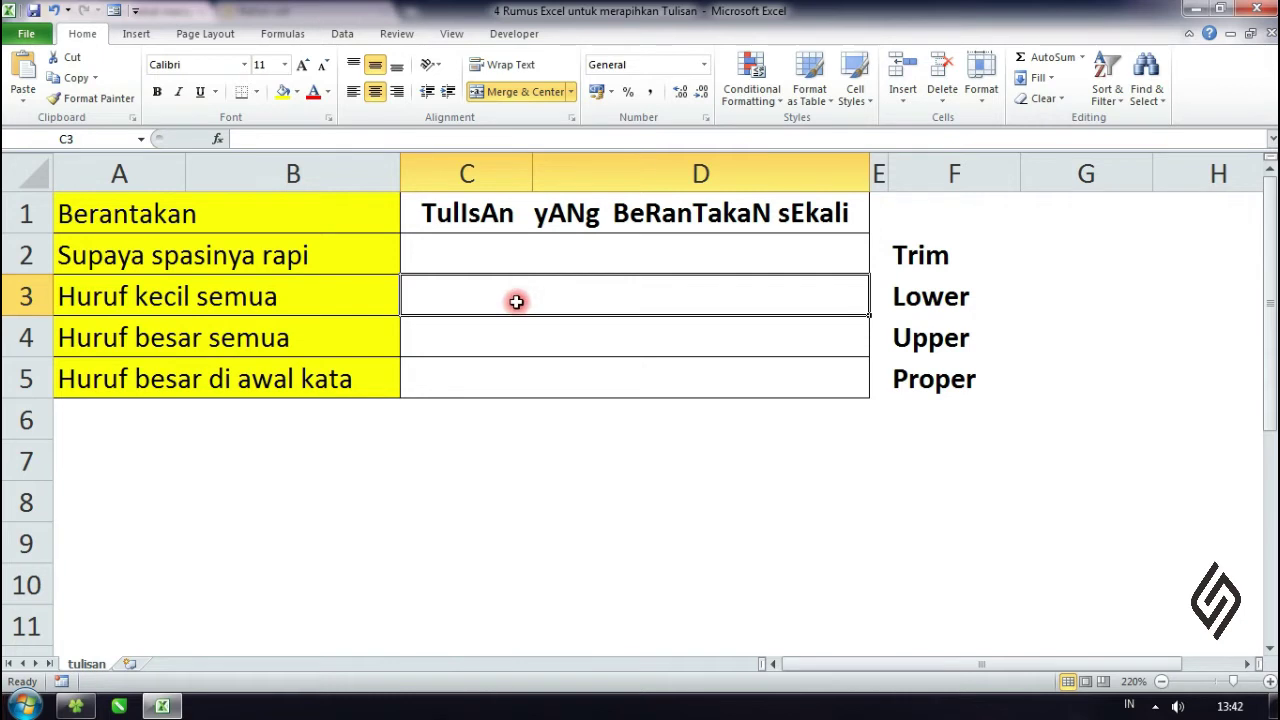
Highlight the messy C1 text and the four labels Trim to Proper, then point to Trim
click(564, 226)
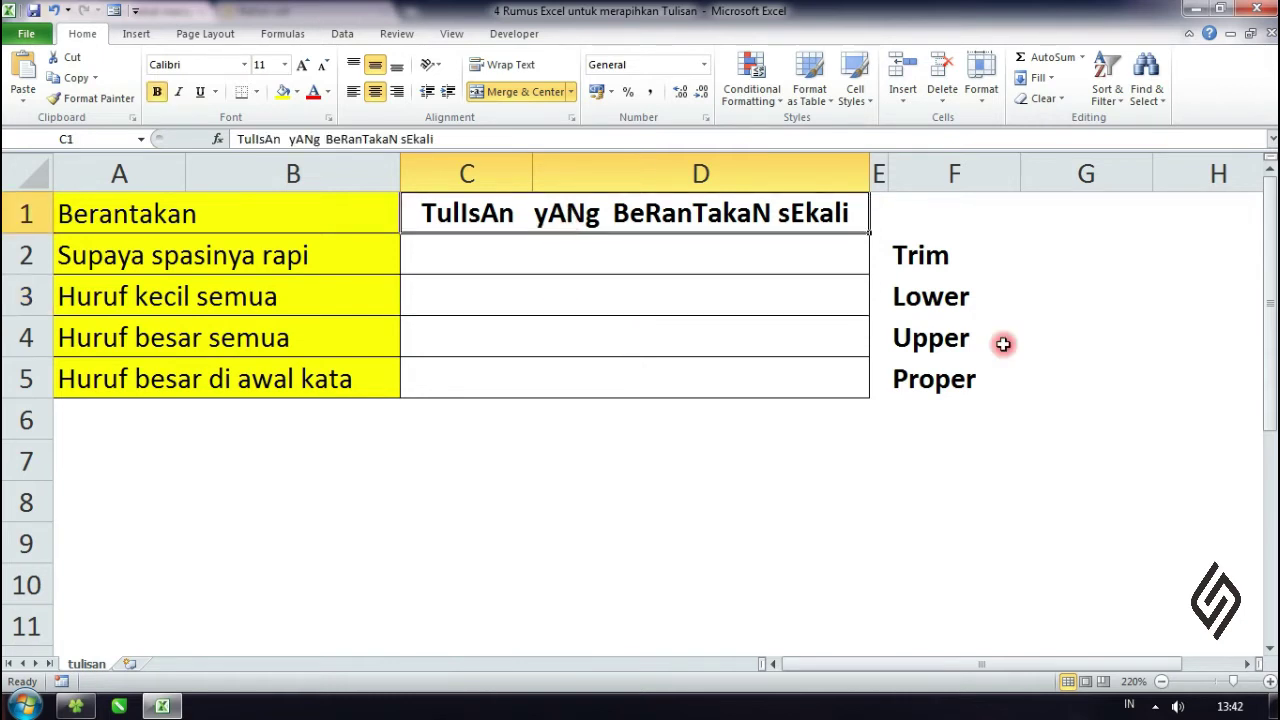
drag(928, 255, 920, 380)
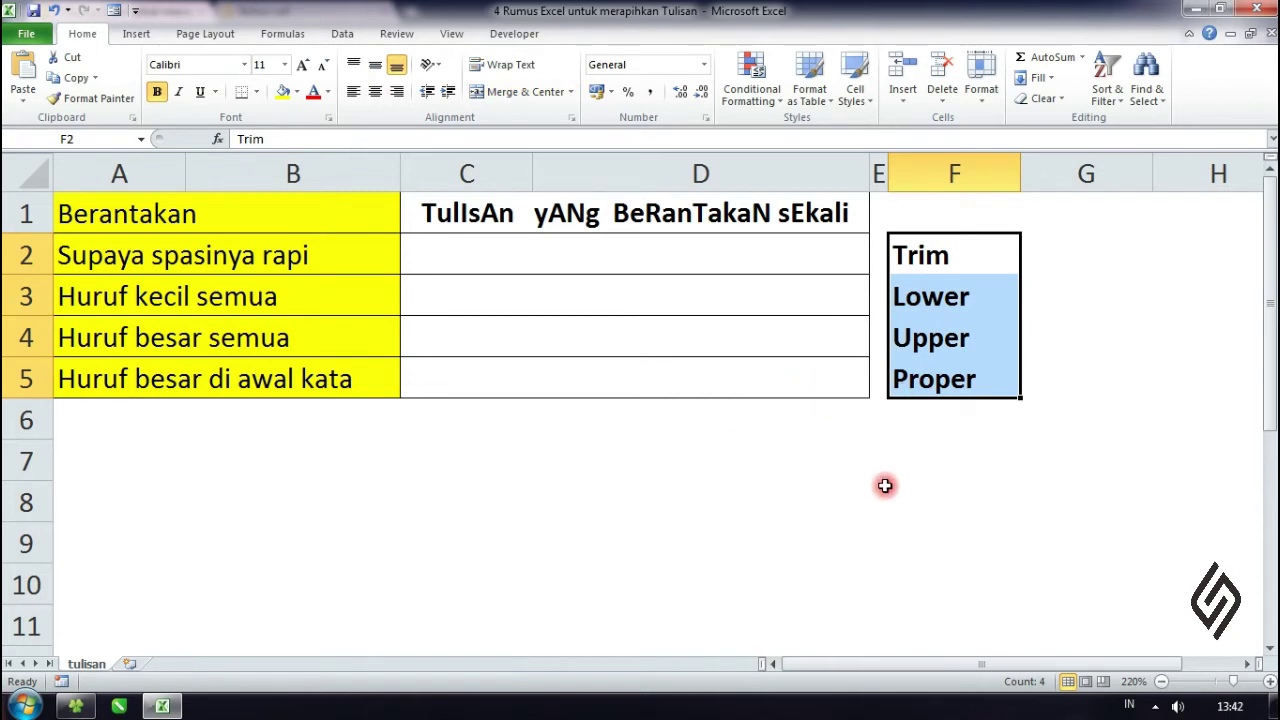
click(864, 452)
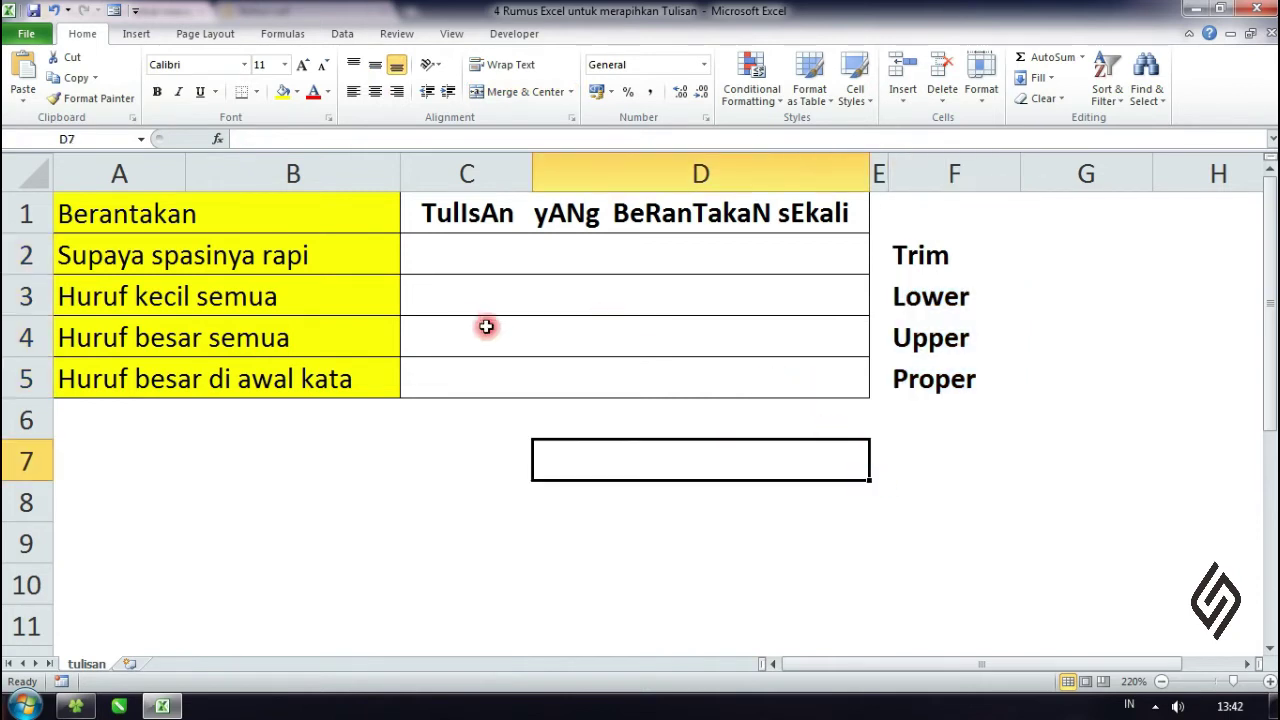
click(952, 259)
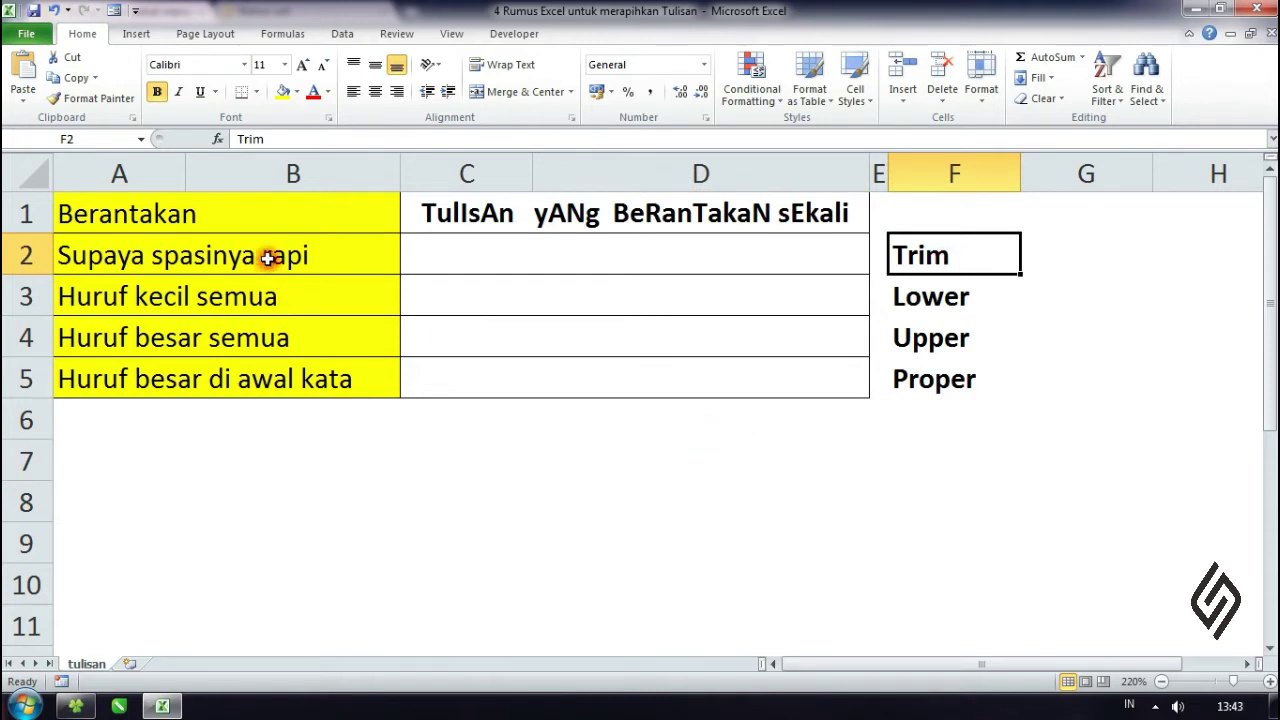
Enter =TRIM(C1) in merged cell C2
click(547, 255)
click(629, 351)
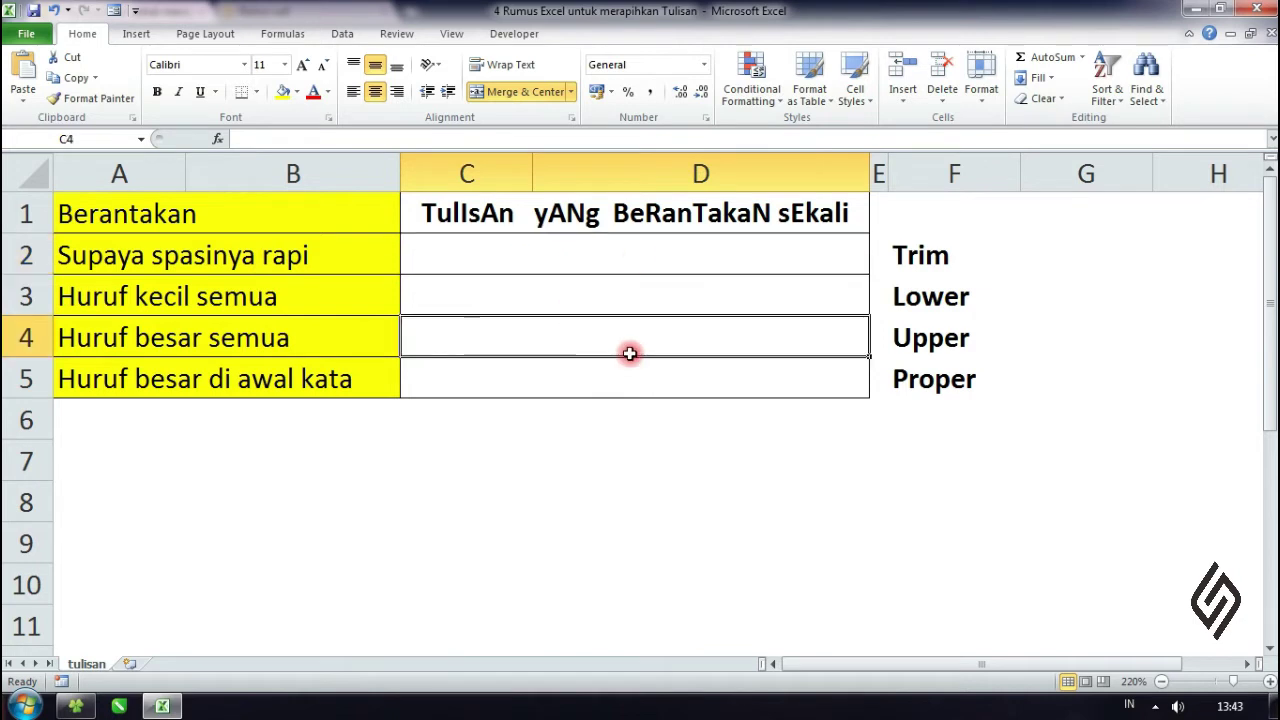
click(638, 254)
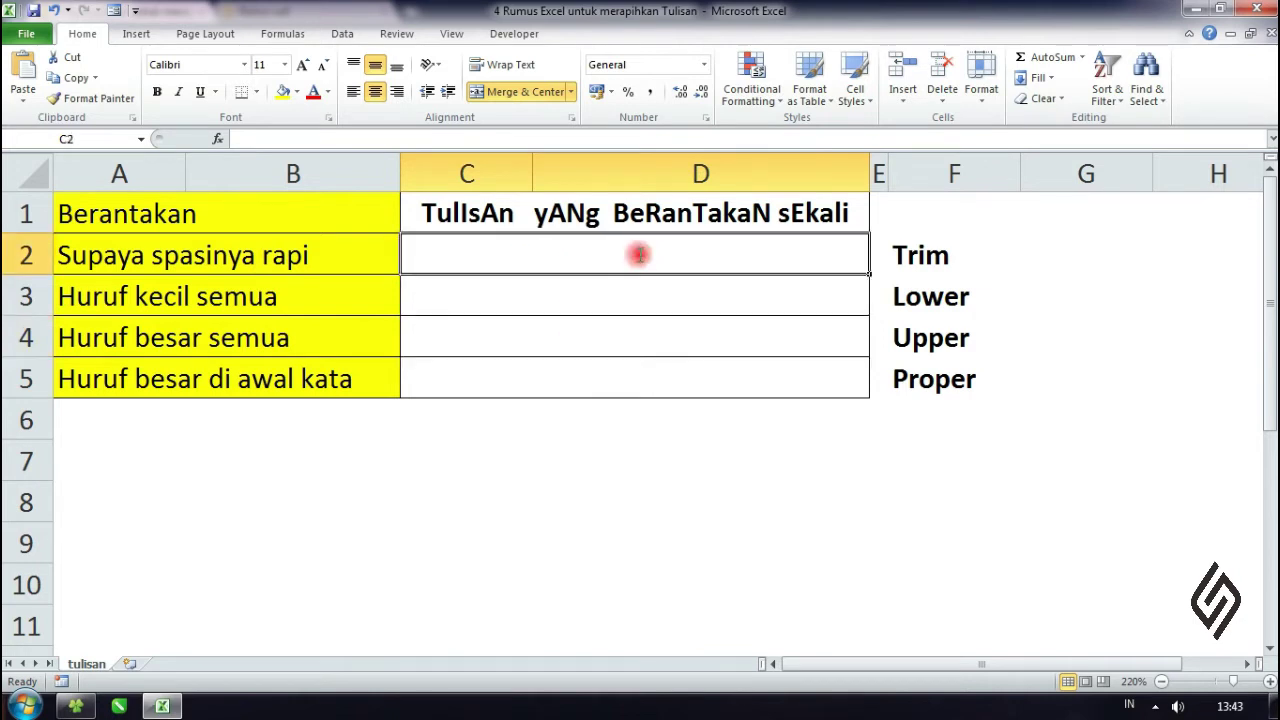
text(=tri)
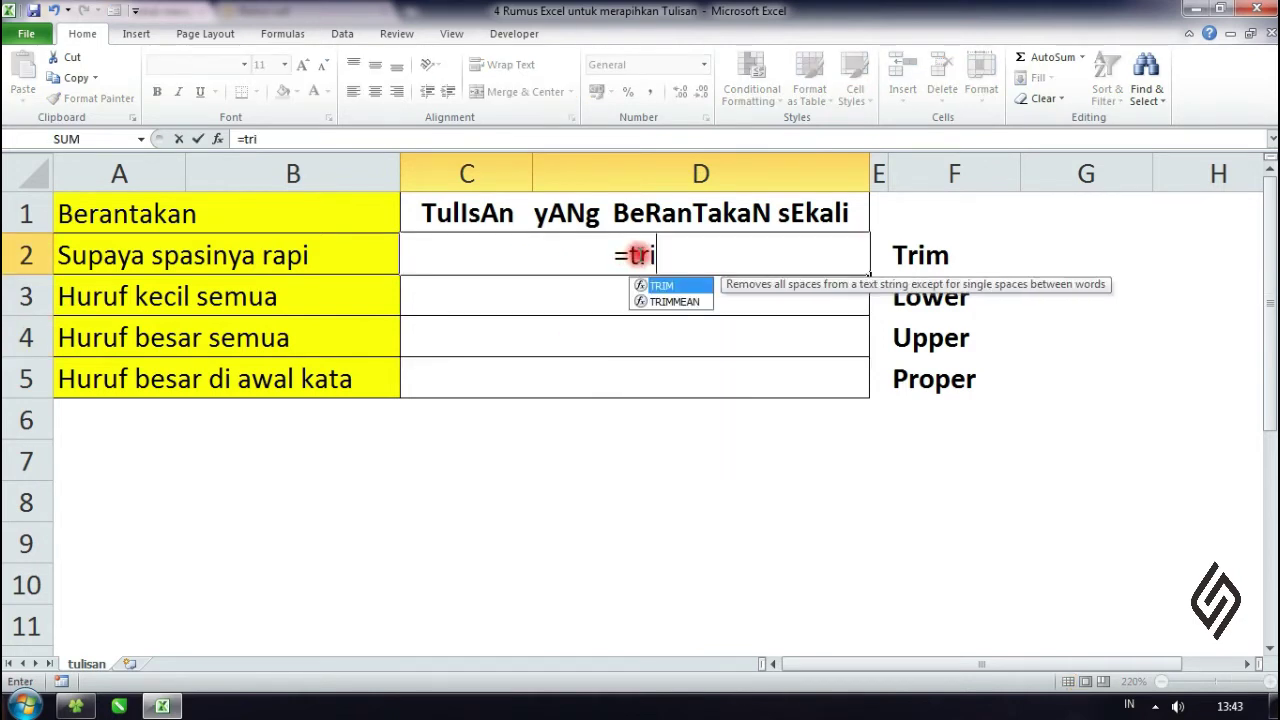
text(m()
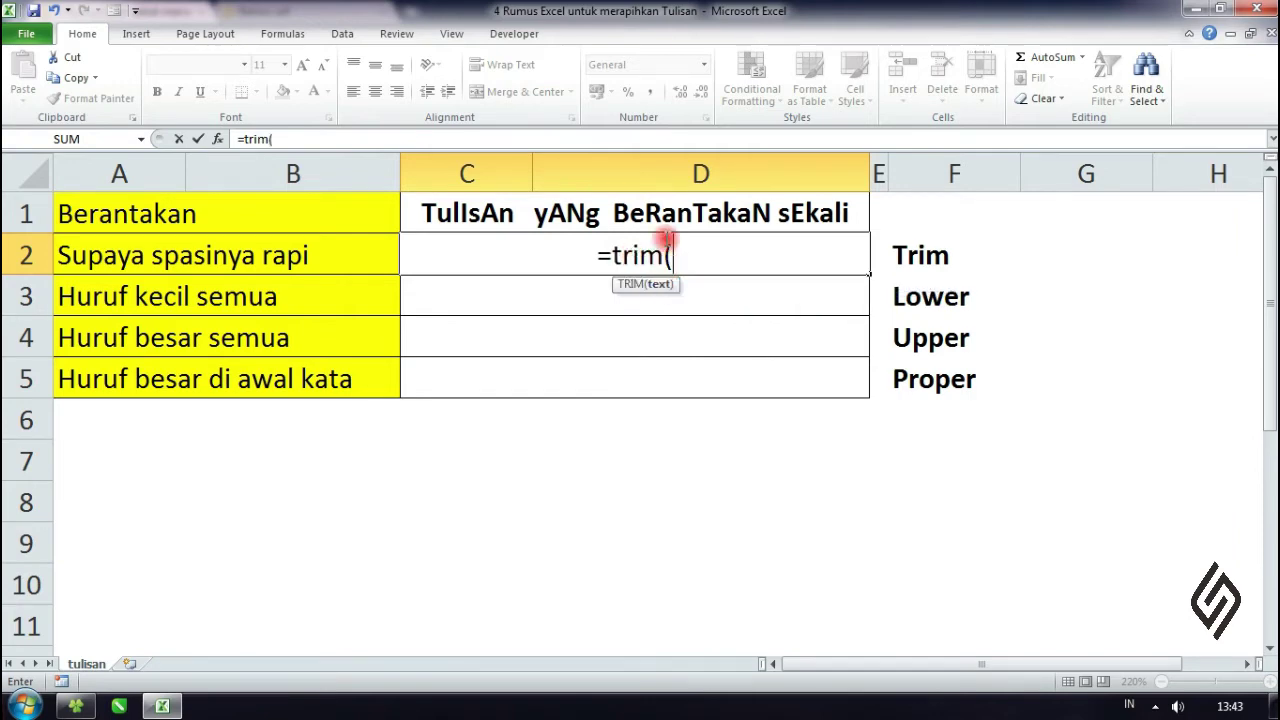
click(668, 211)
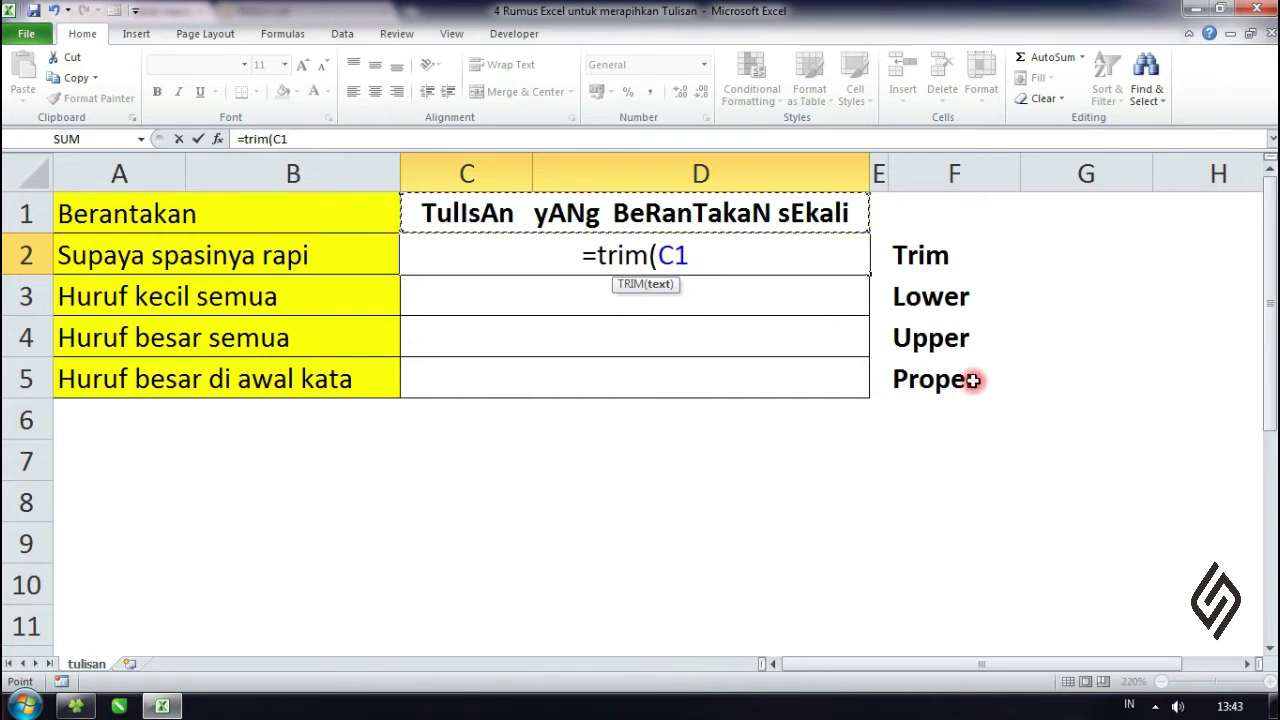
text())
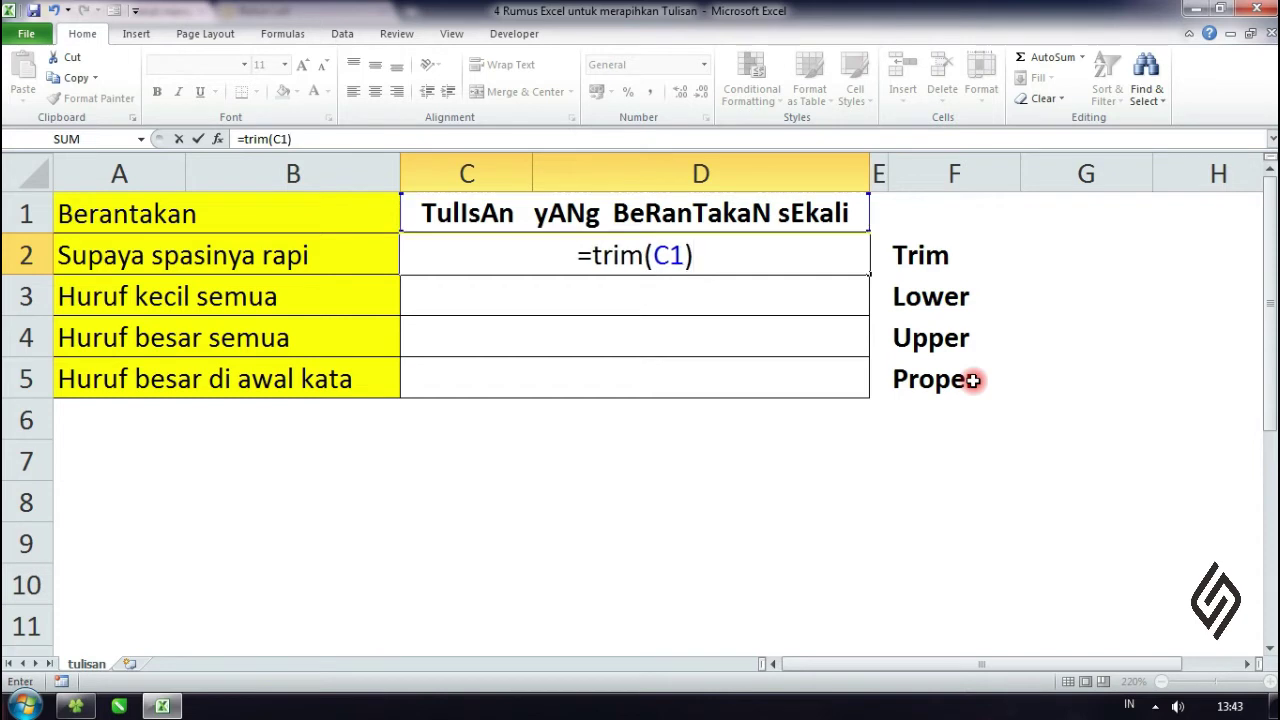
key(Return)
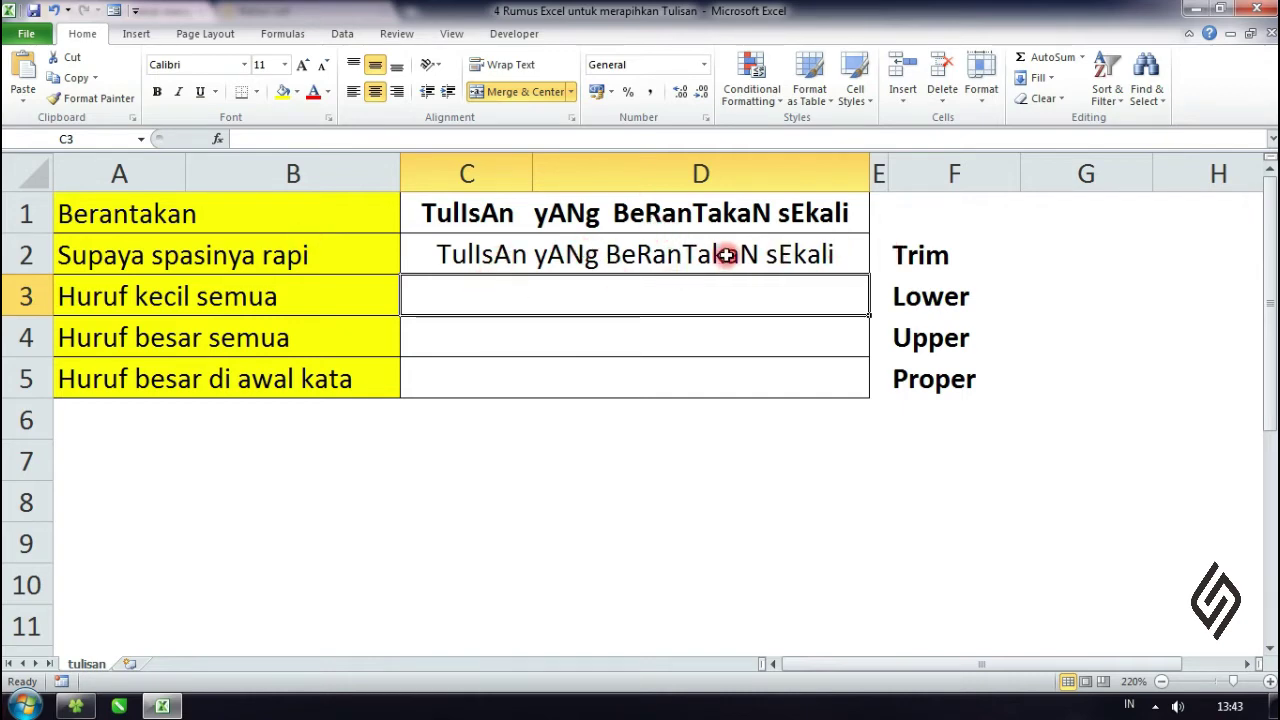
click(588, 381)
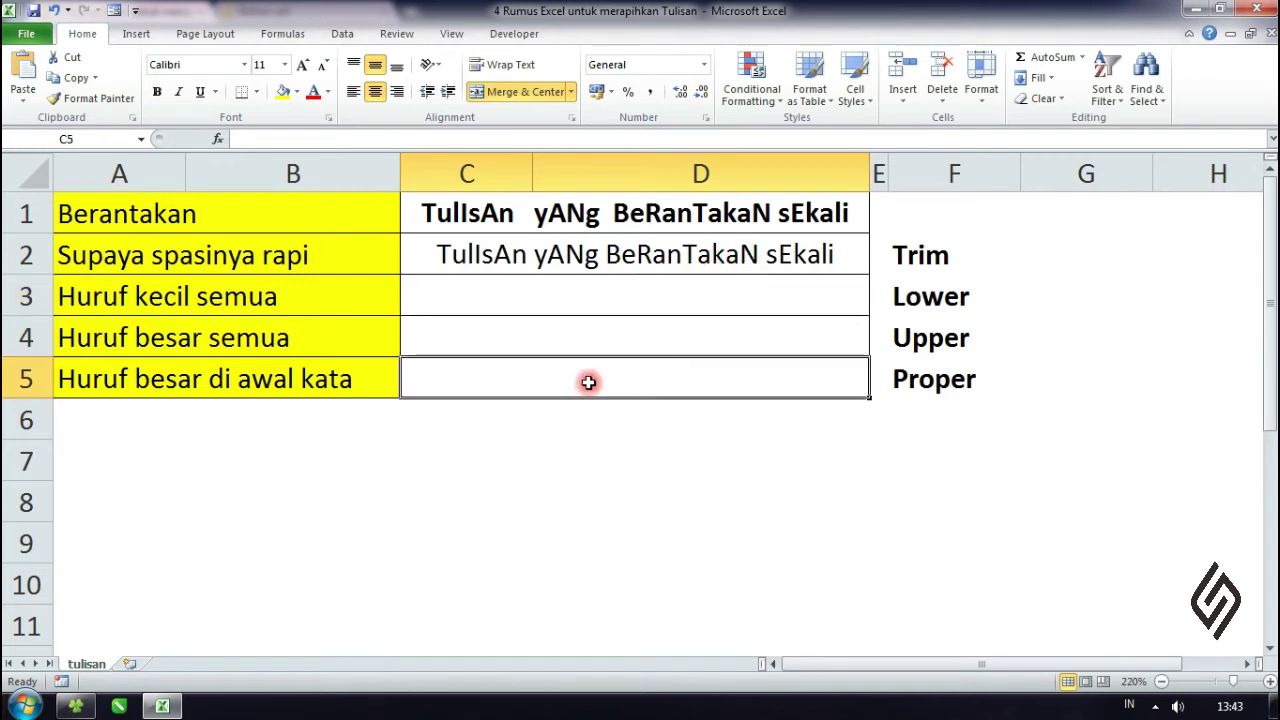
click(516, 260)
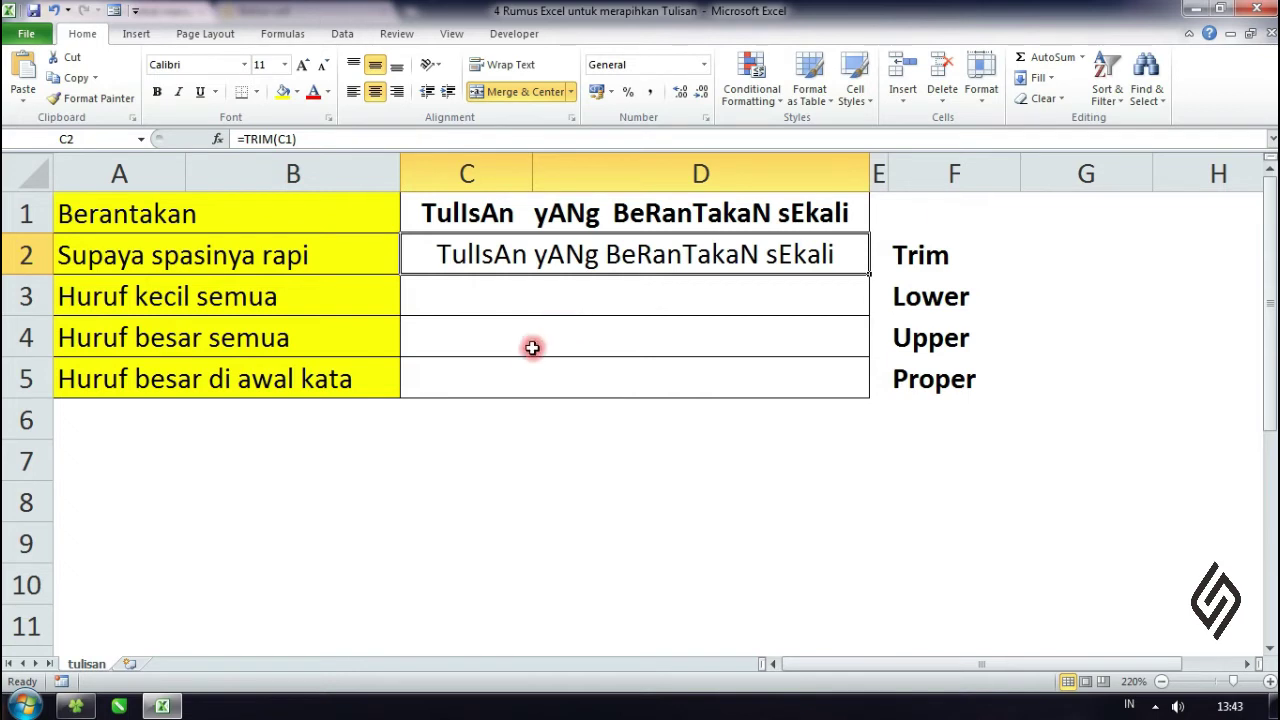
click(533, 326)
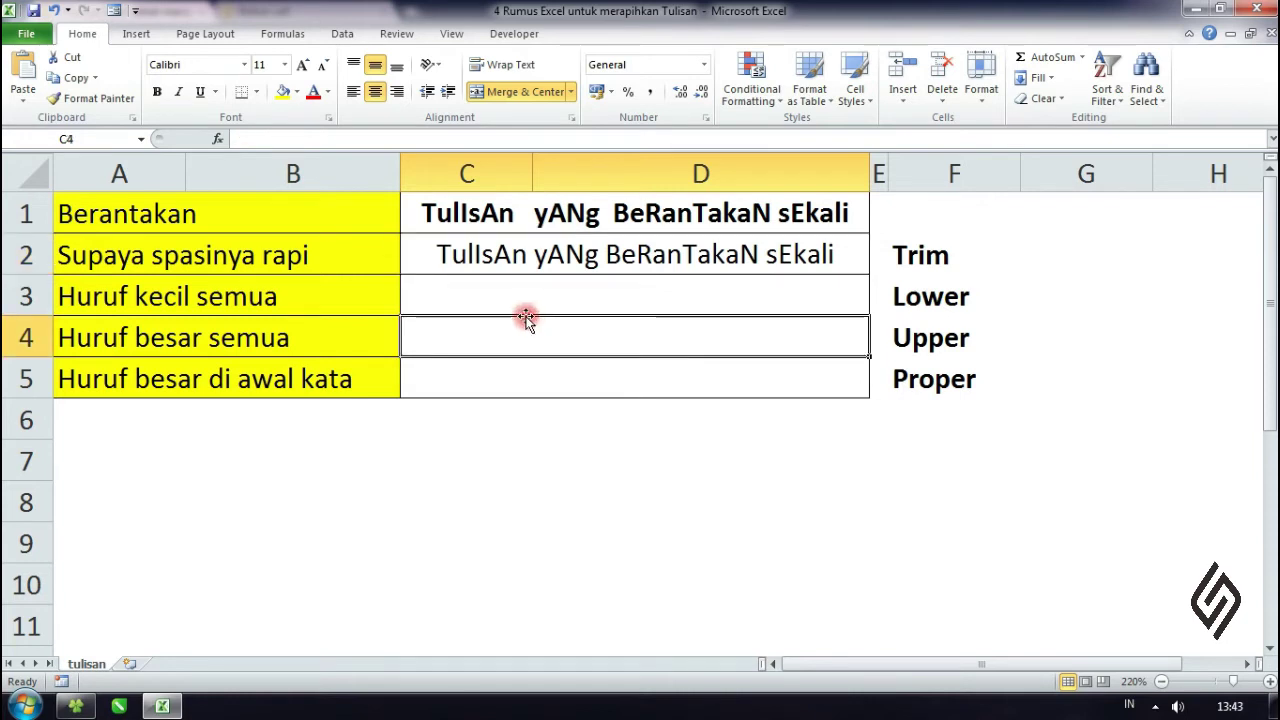
click(574, 375)
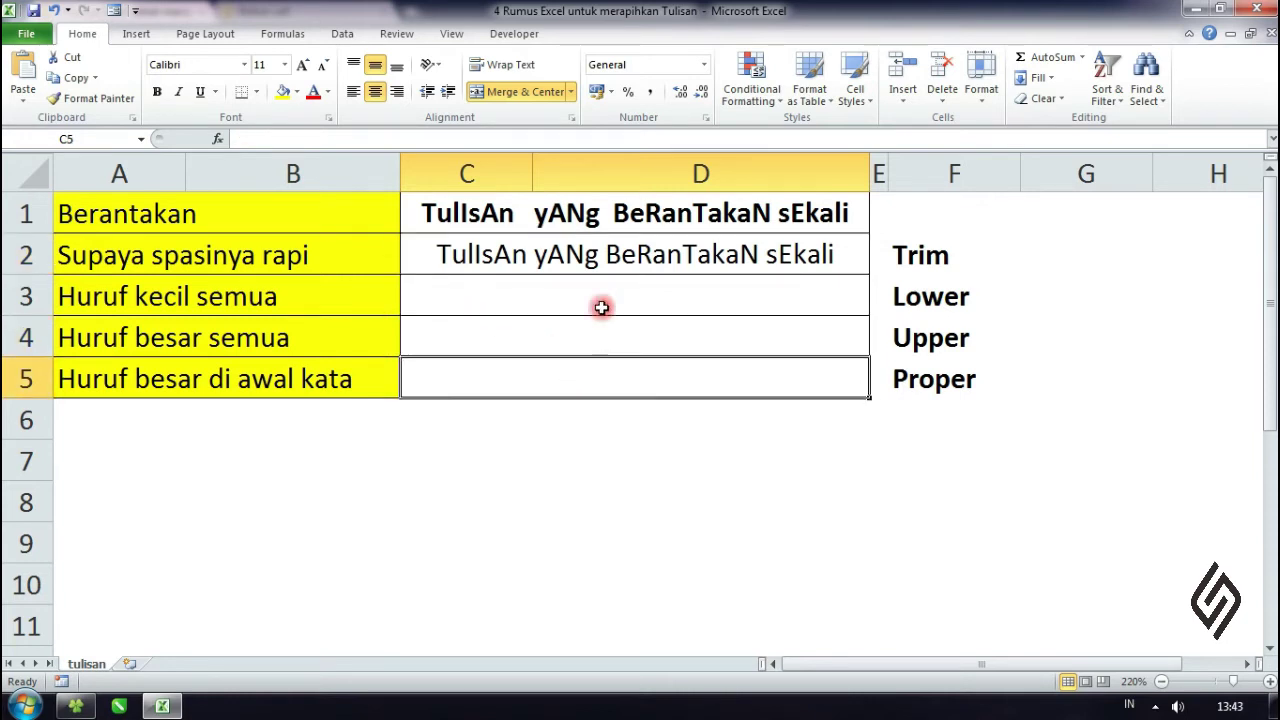
click(604, 295)
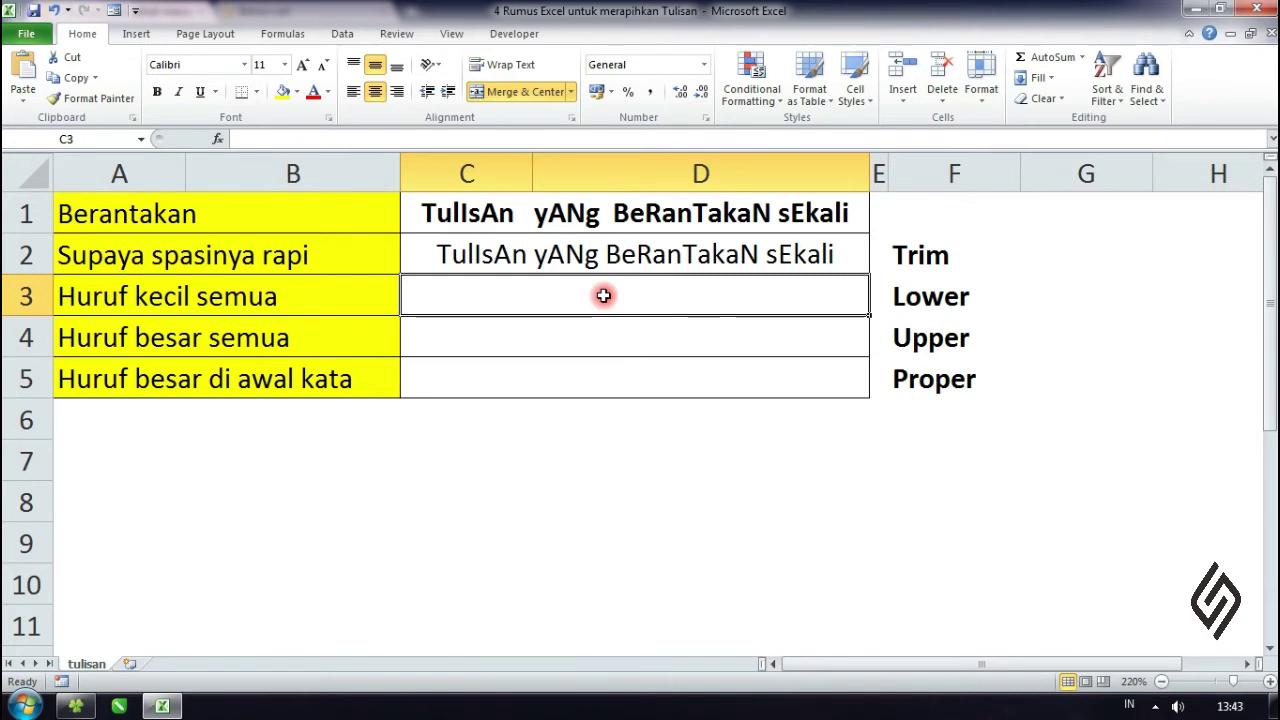
text(=)
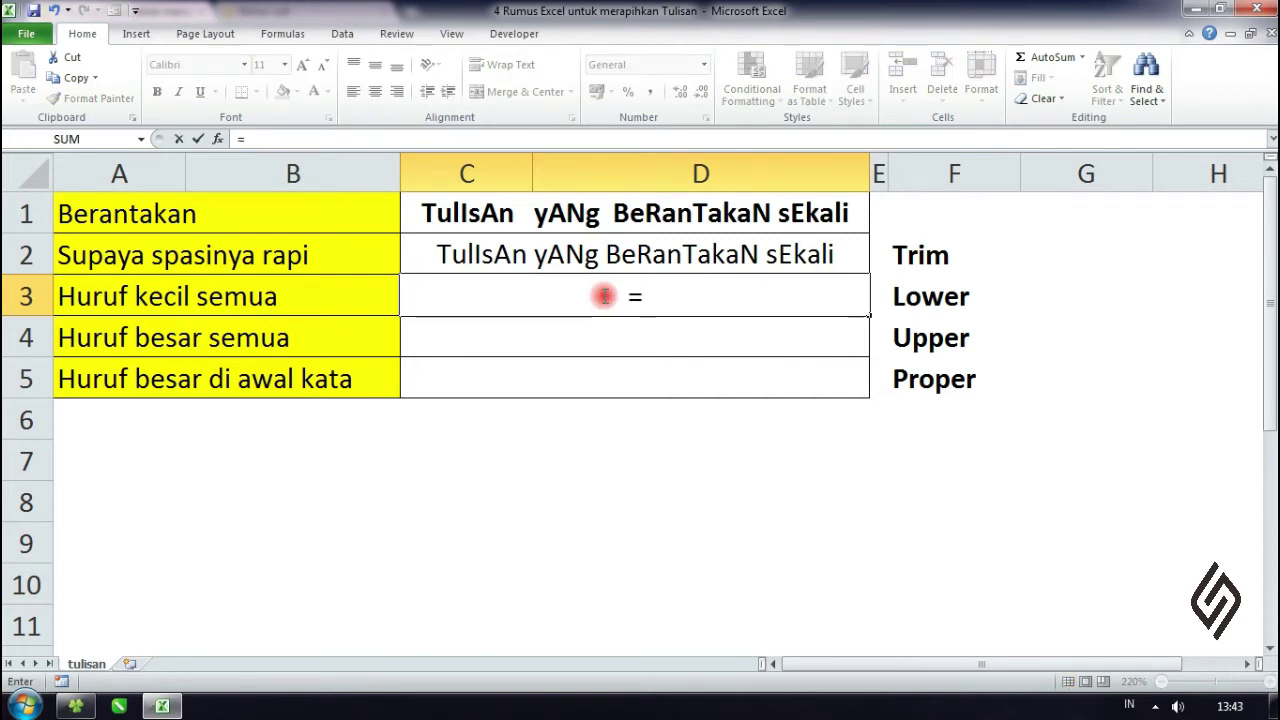
text(lower)
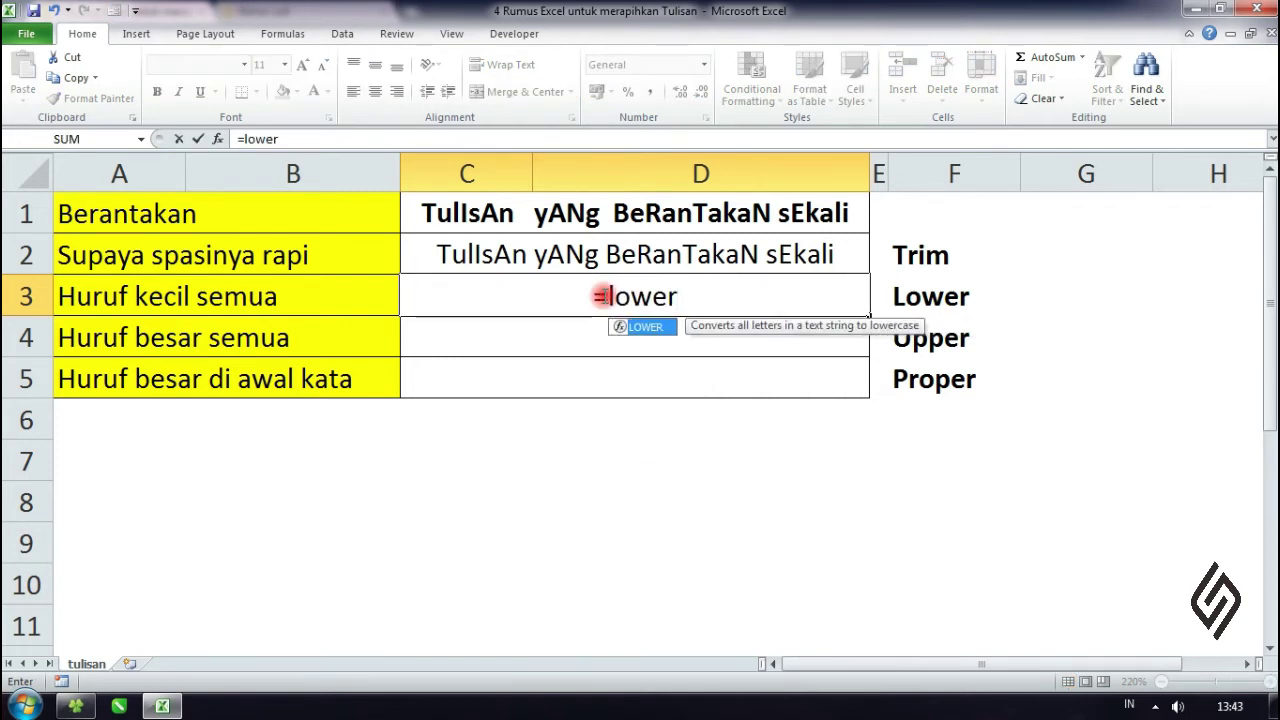
text(()
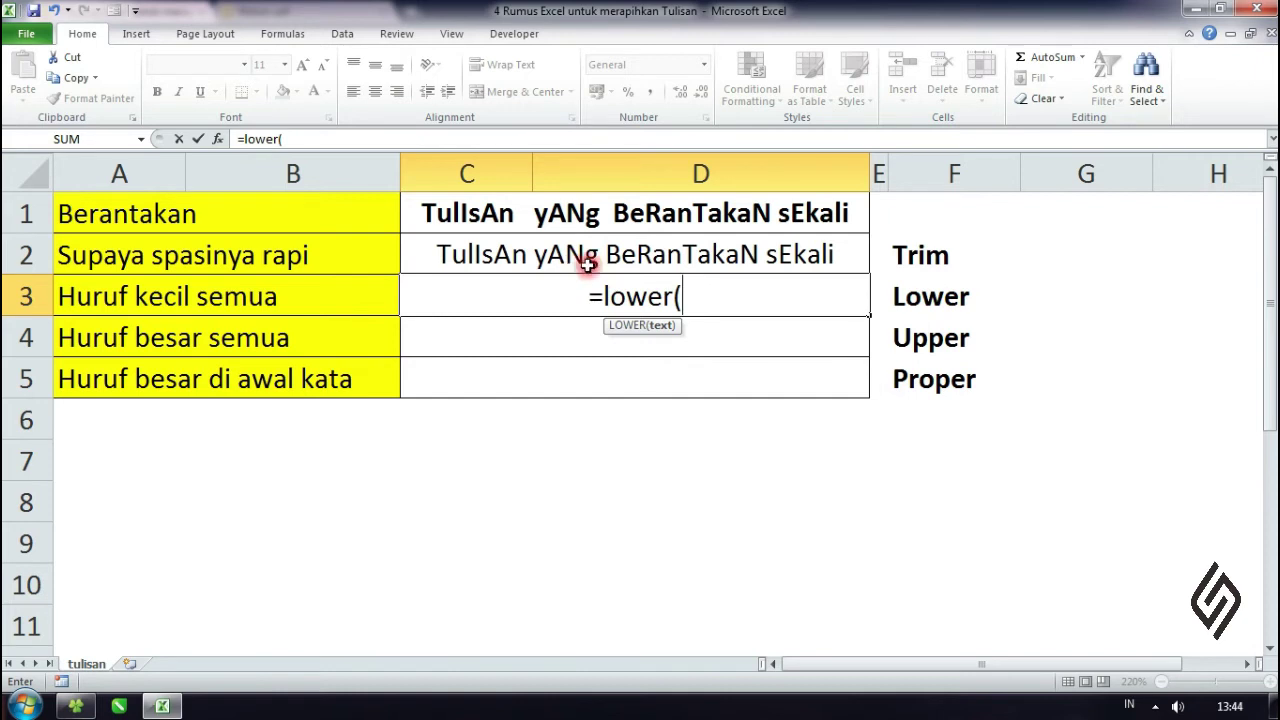
click(595, 258)
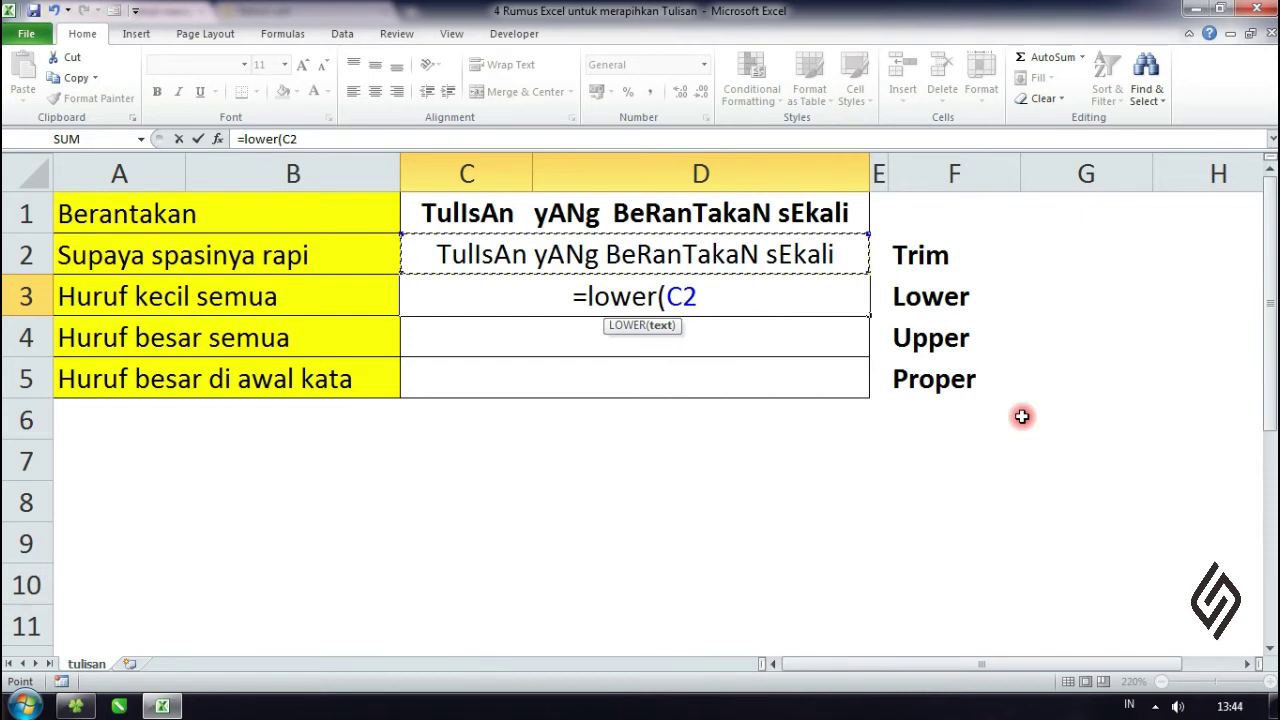
text())
key(Return)
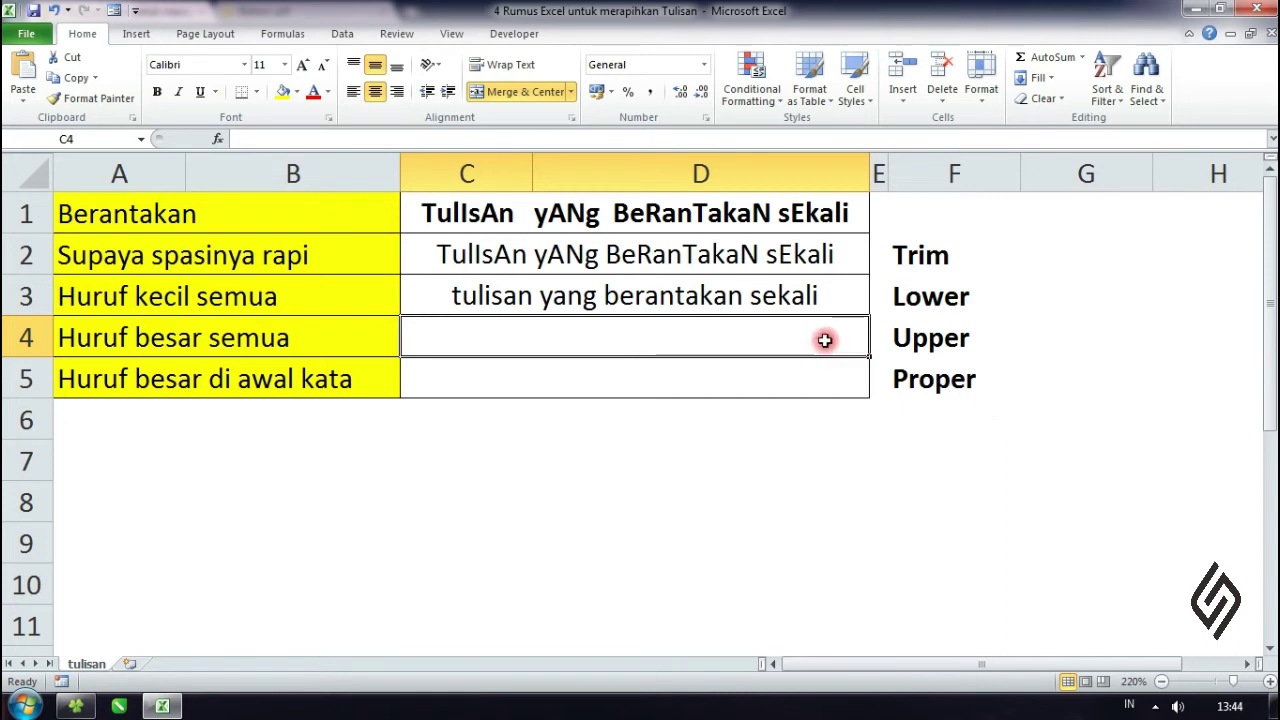
click(537, 402)
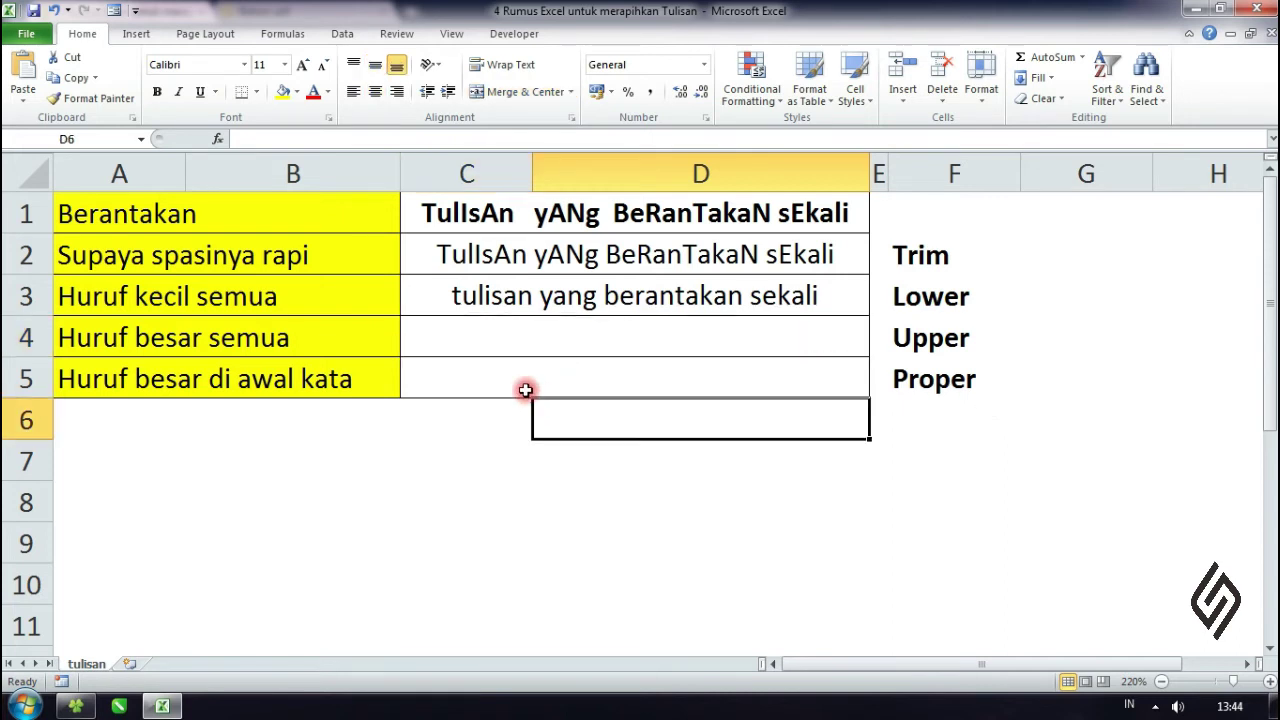
click(463, 296)
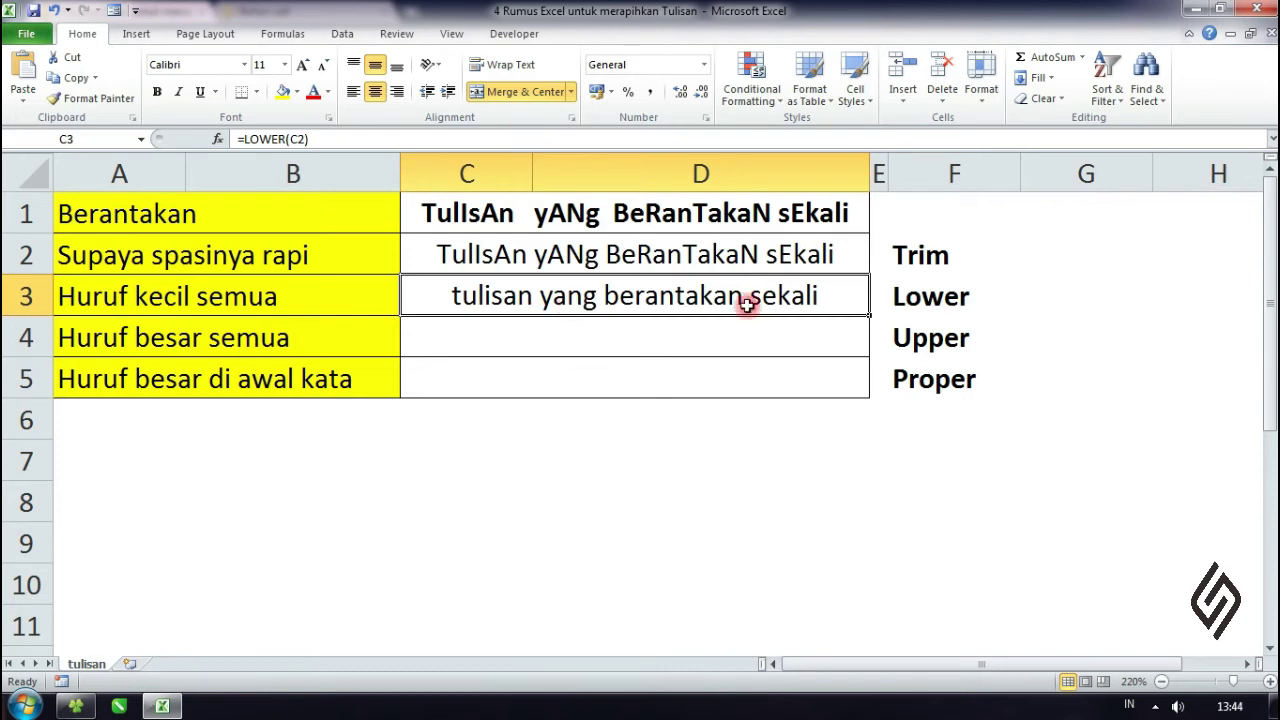
click(828, 440)
click(806, 366)
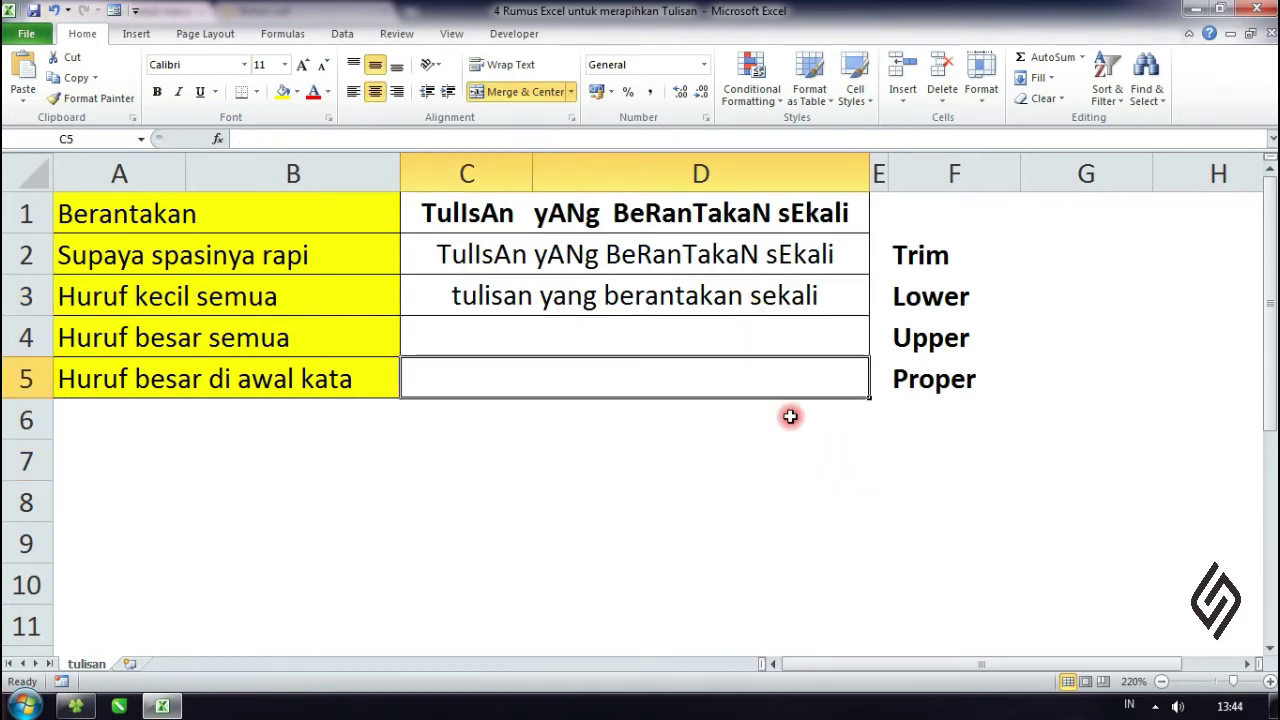
click(767, 335)
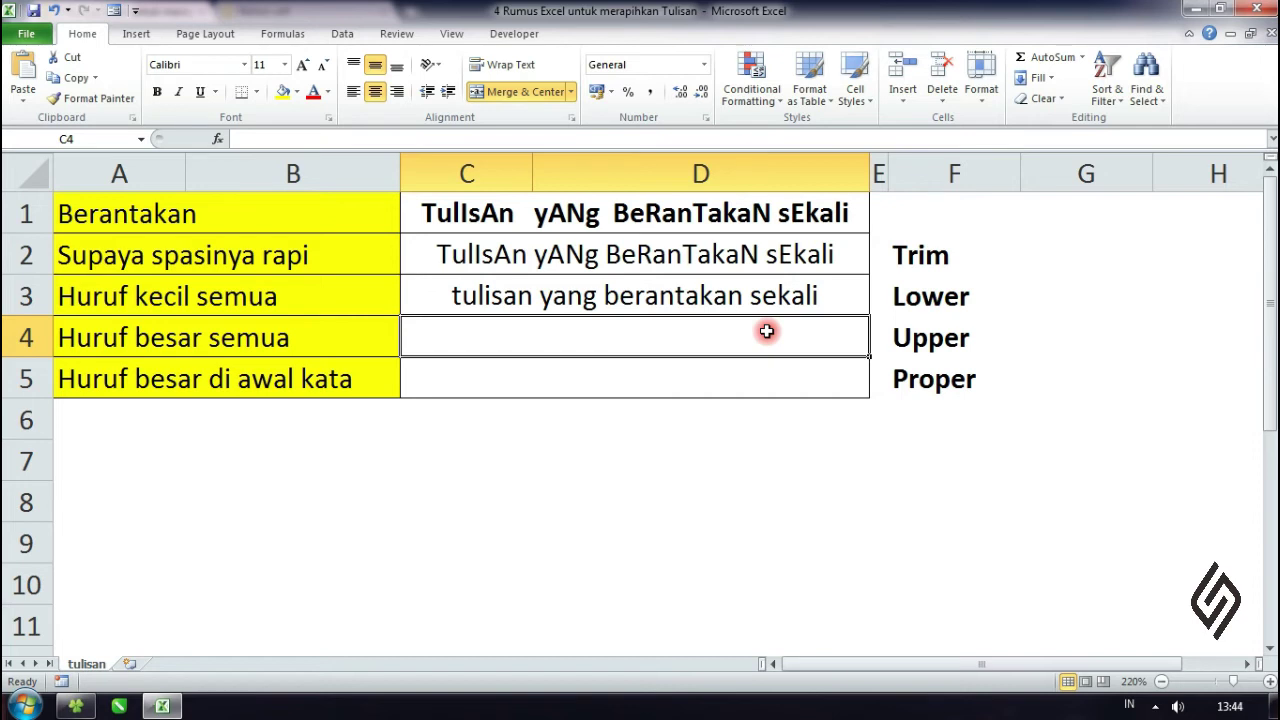
click(884, 338)
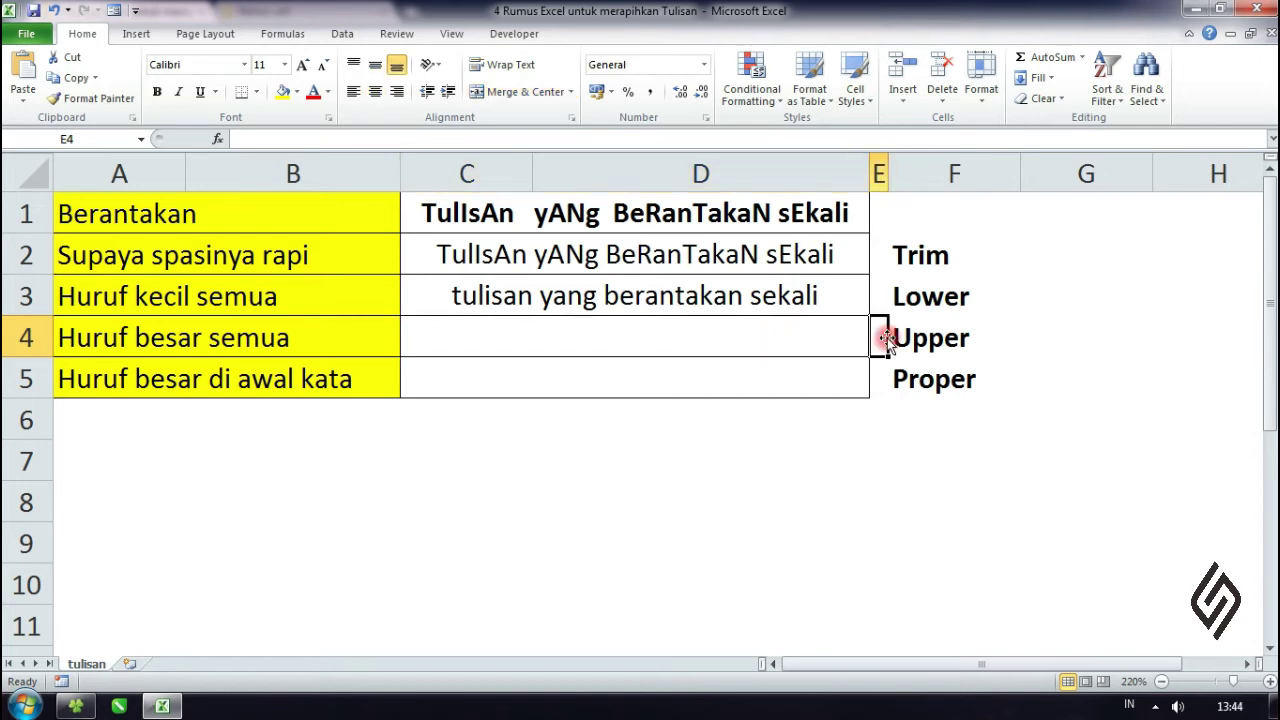
click(891, 338)
click(744, 333)
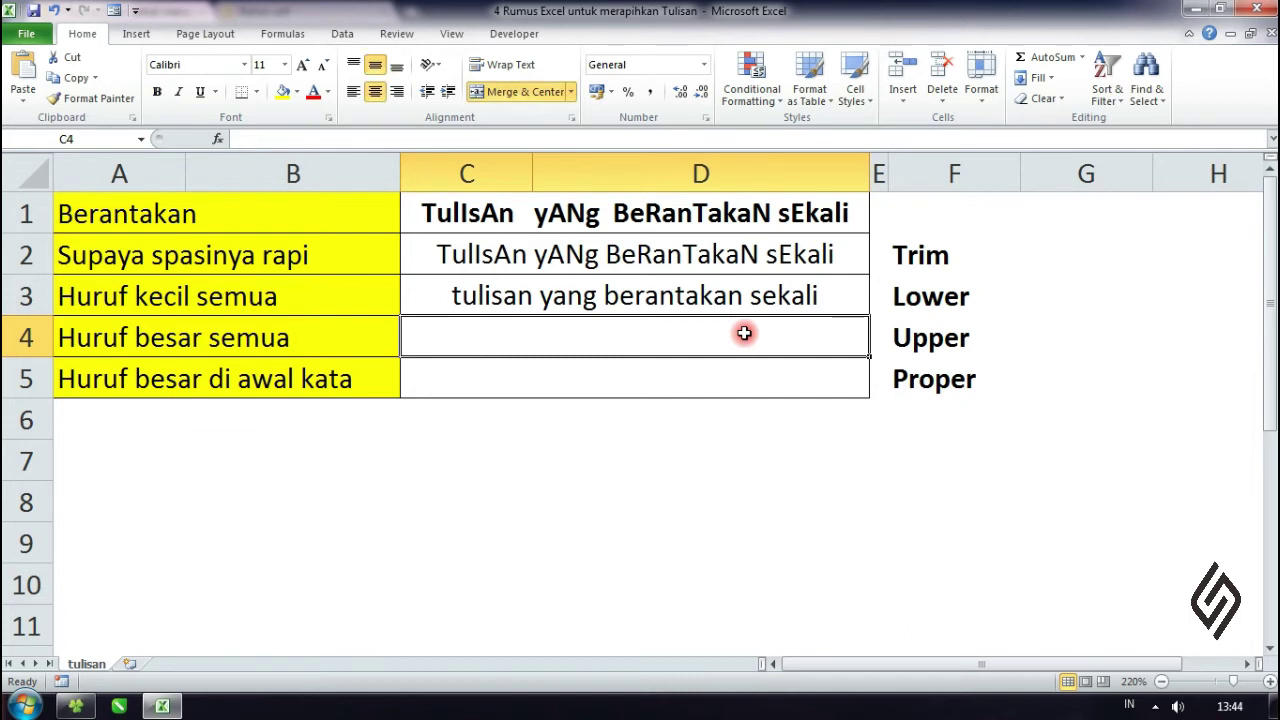
Enter =UPPER(C3) in C4 to show TULISAN YANG BERANTAKAN SEKALI
text(=u)
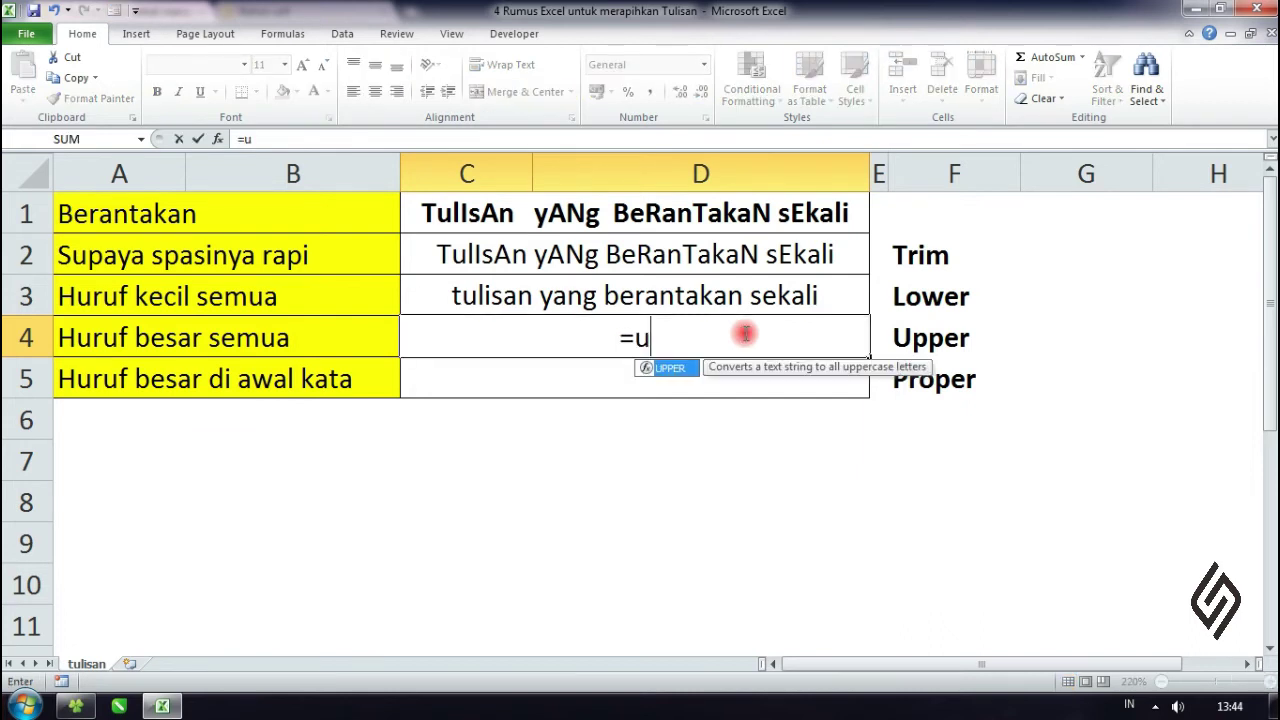
text(pp)
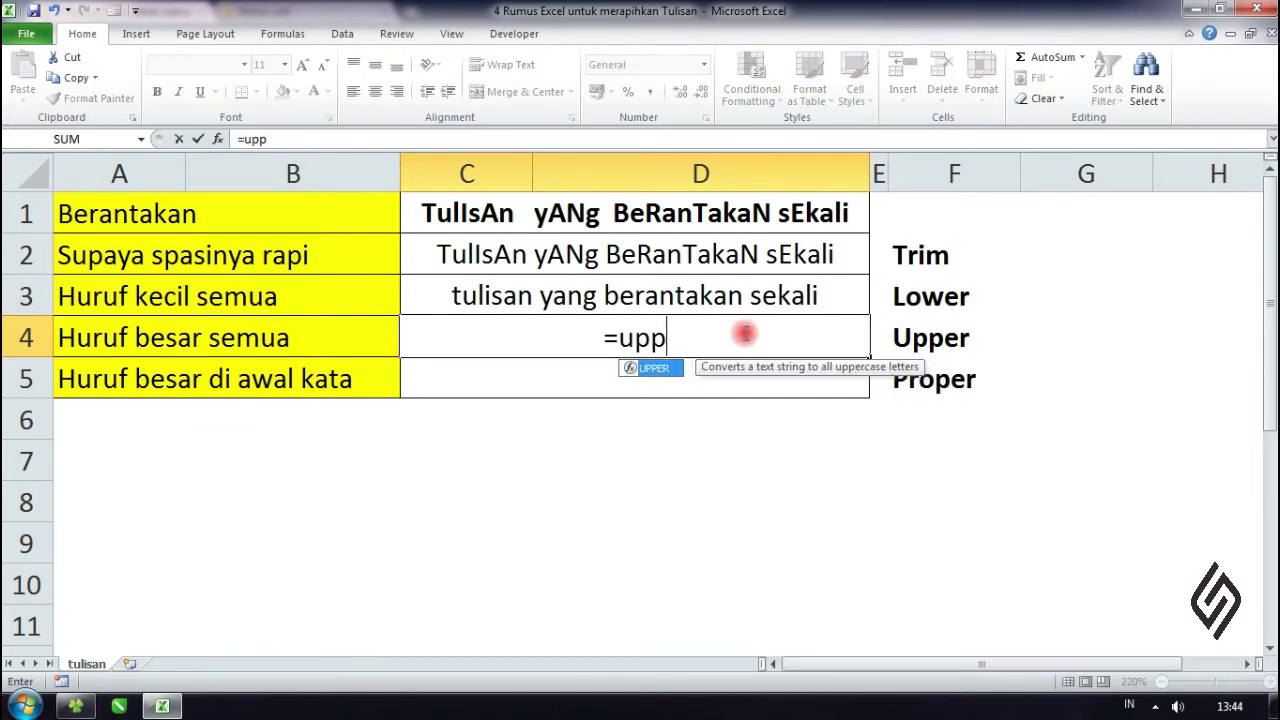
text(er)
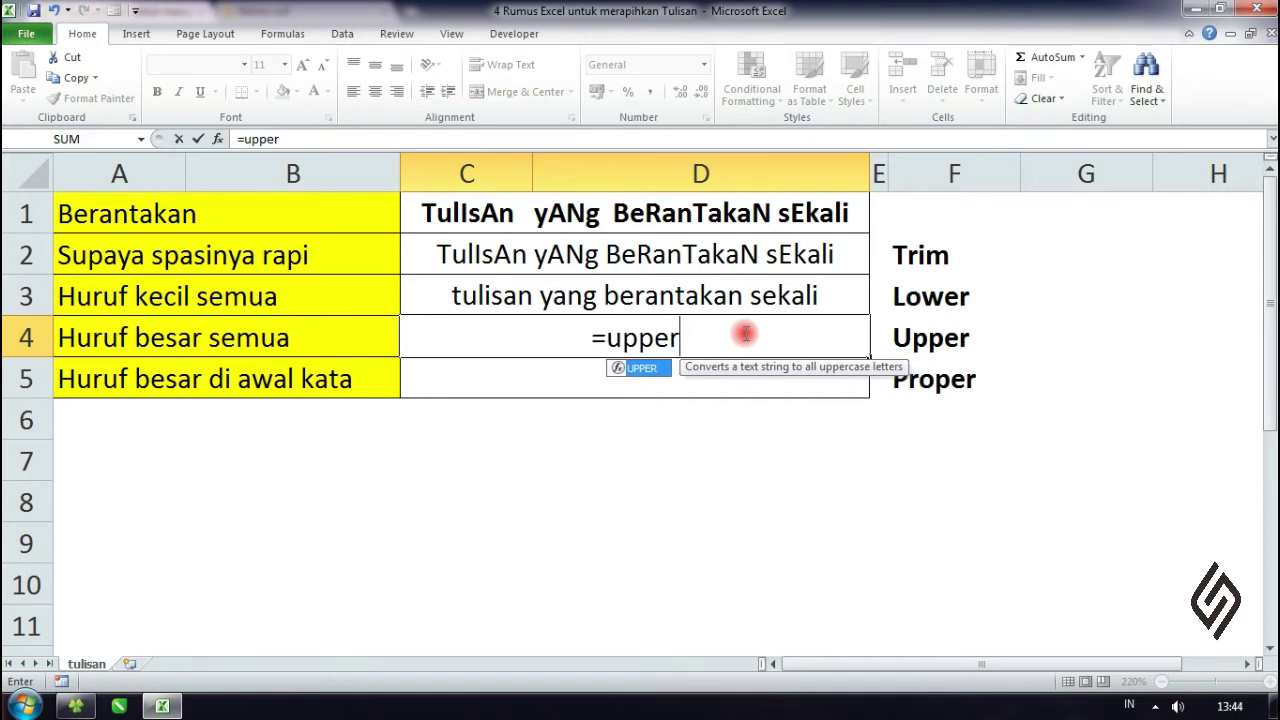
text(()
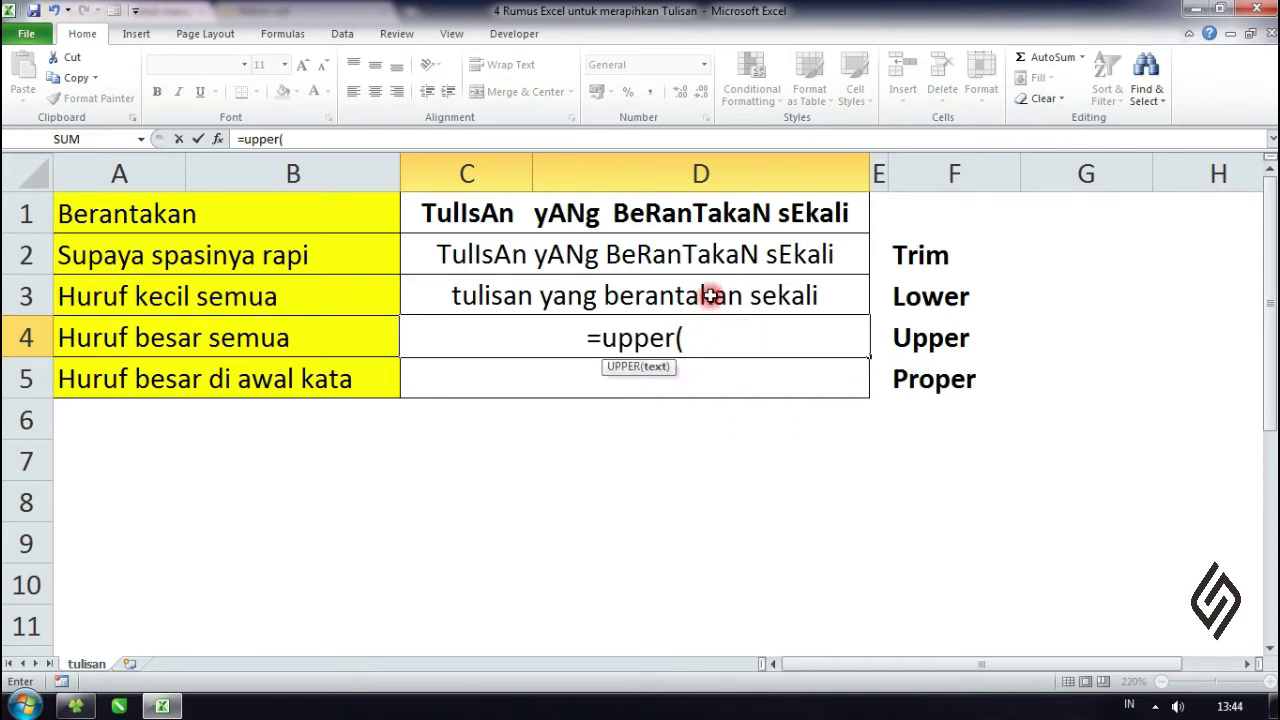
click(710, 296)
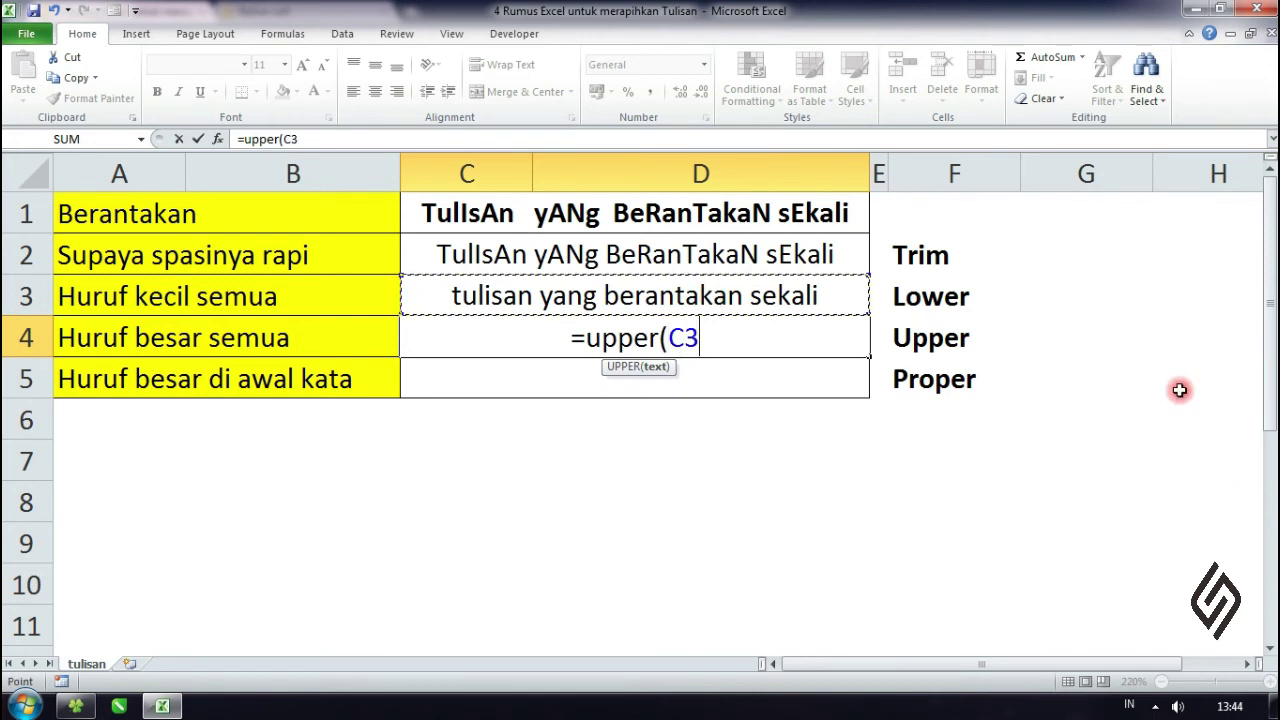
text())
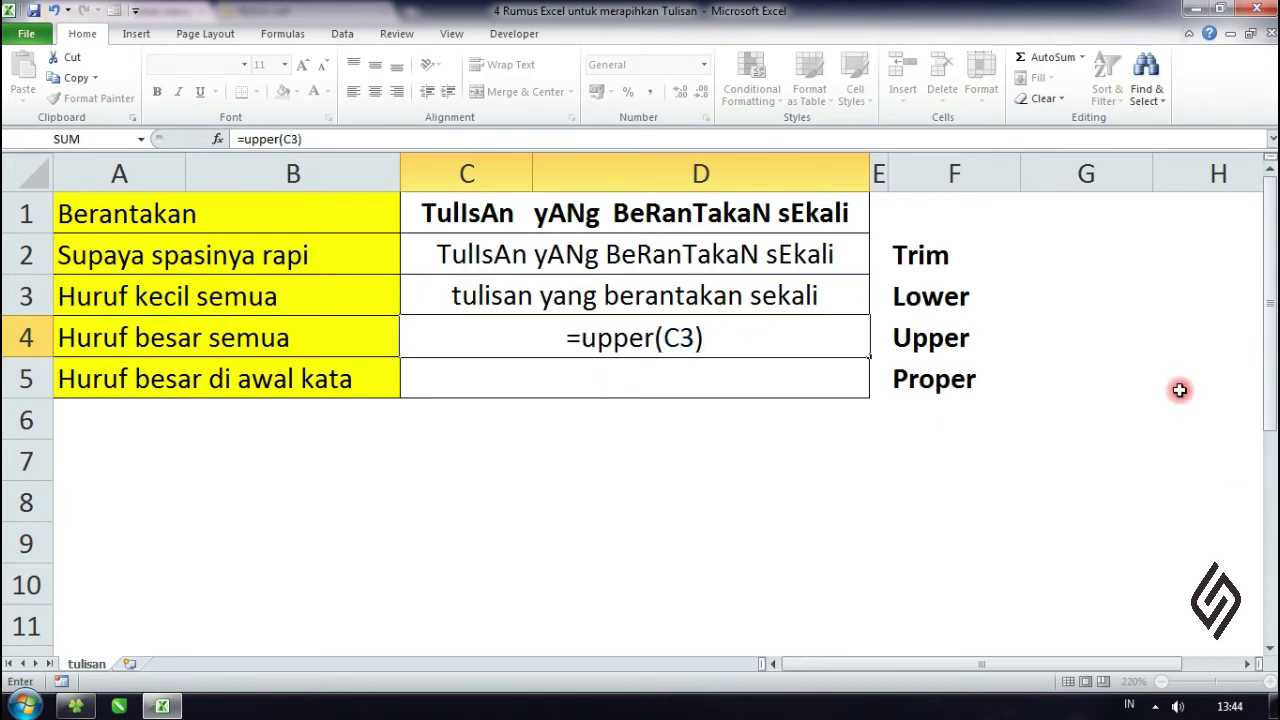
key(Return)
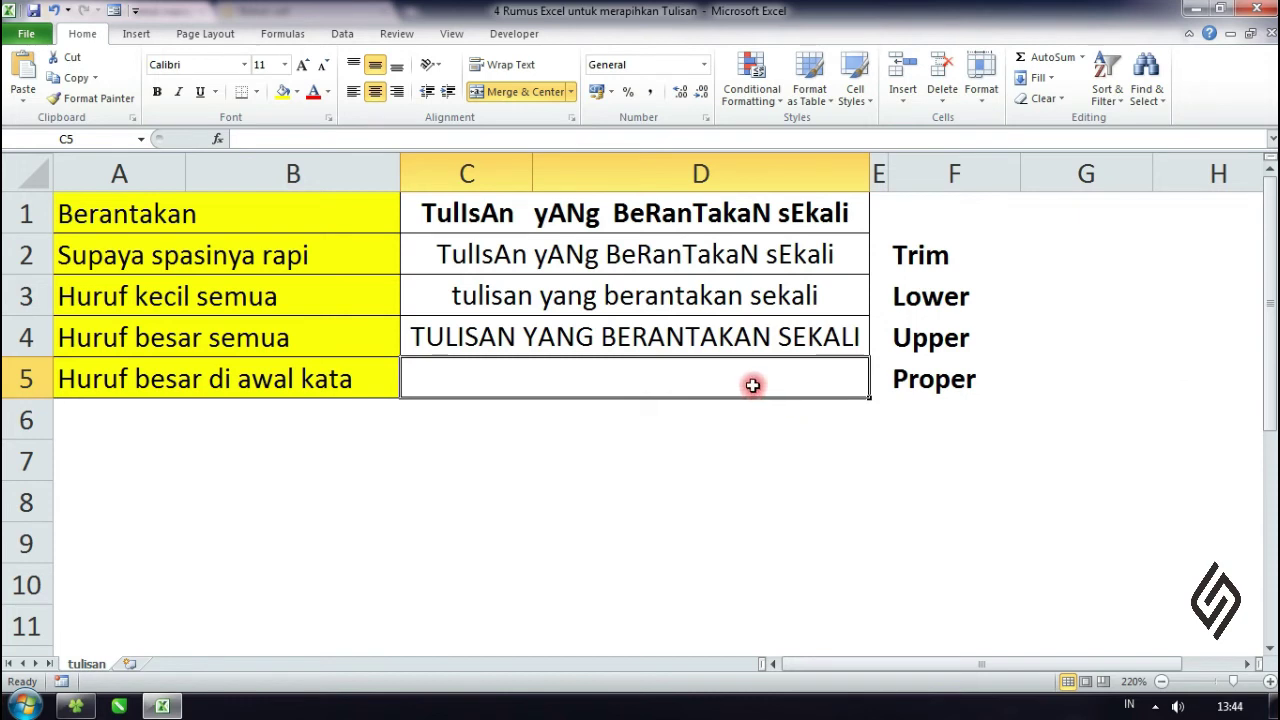
Click around empty cells and select the still-empty merged cell C5
click(760, 446)
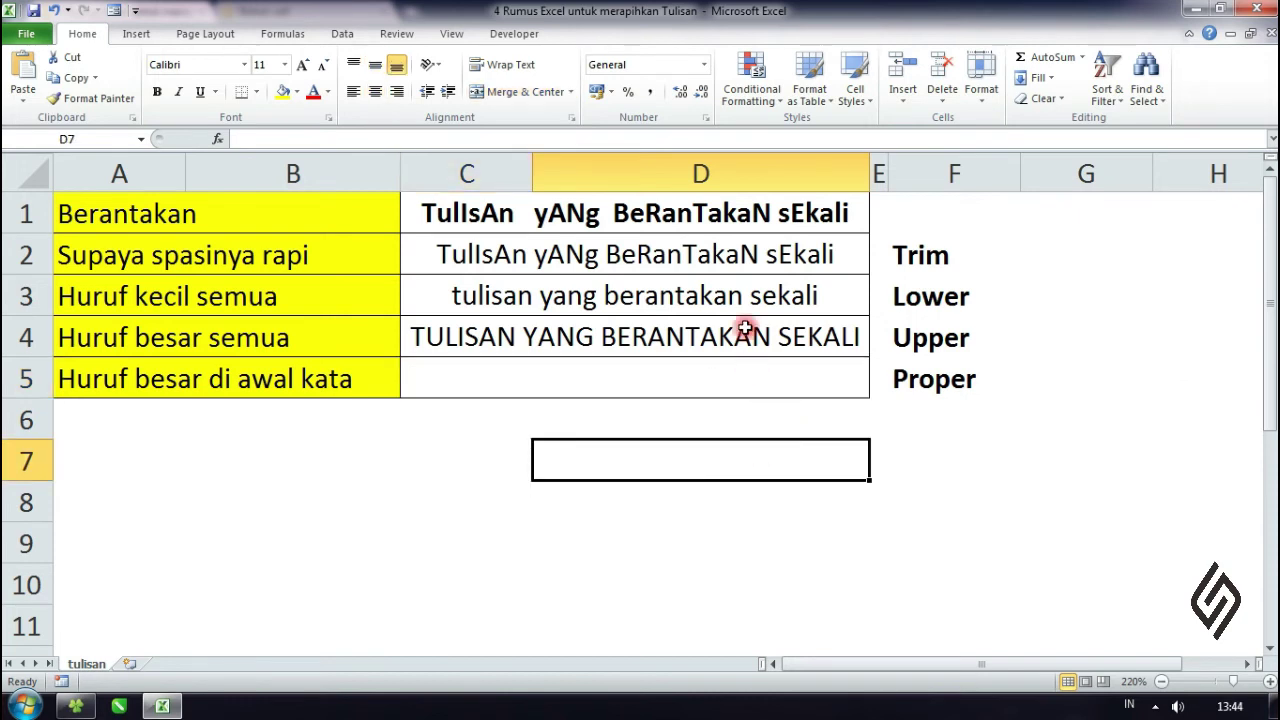
click(818, 378)
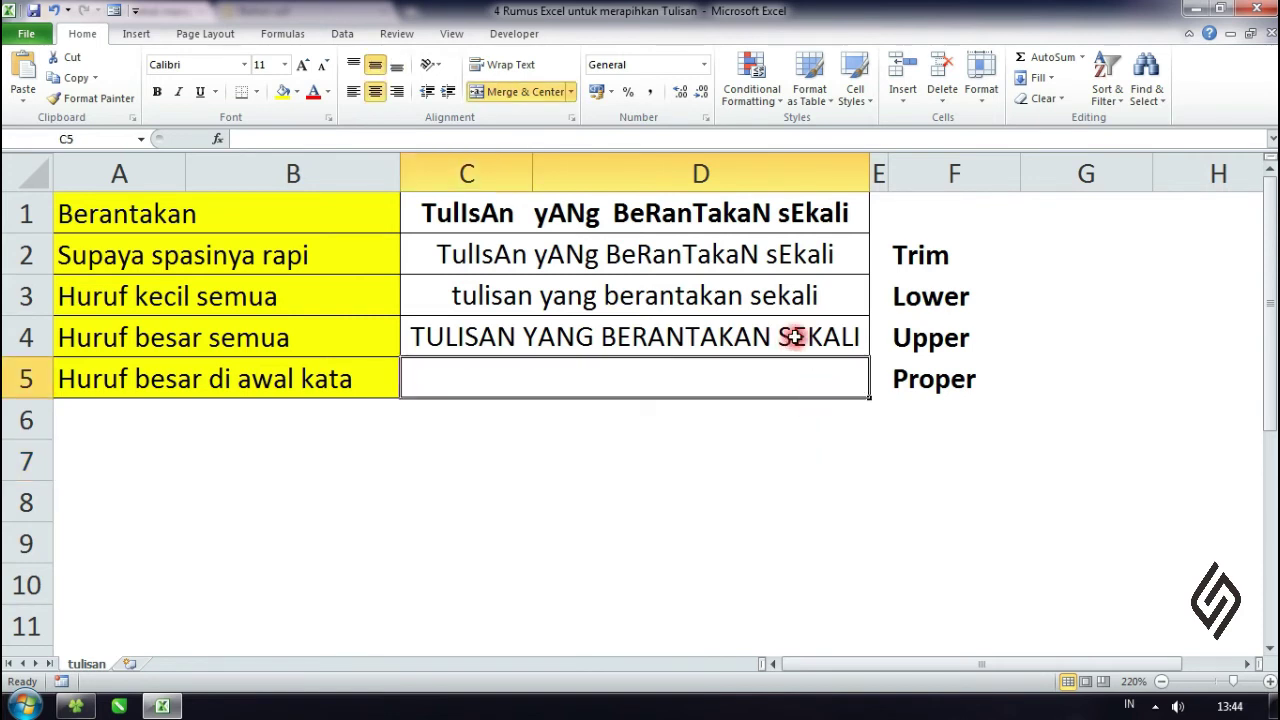
click(737, 497)
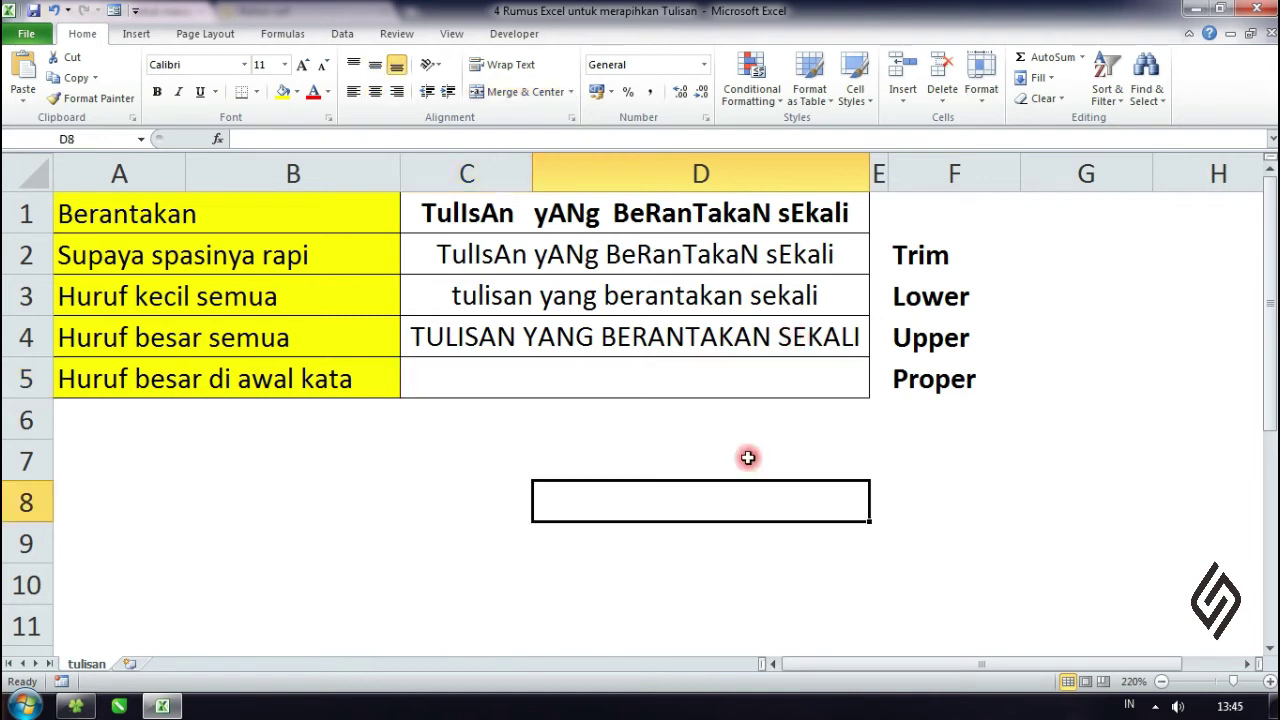
click(763, 388)
Enter =Proper(C4) in merged cell C5, giving Tulisan Yang Berantakan Sekali
click(843, 478)
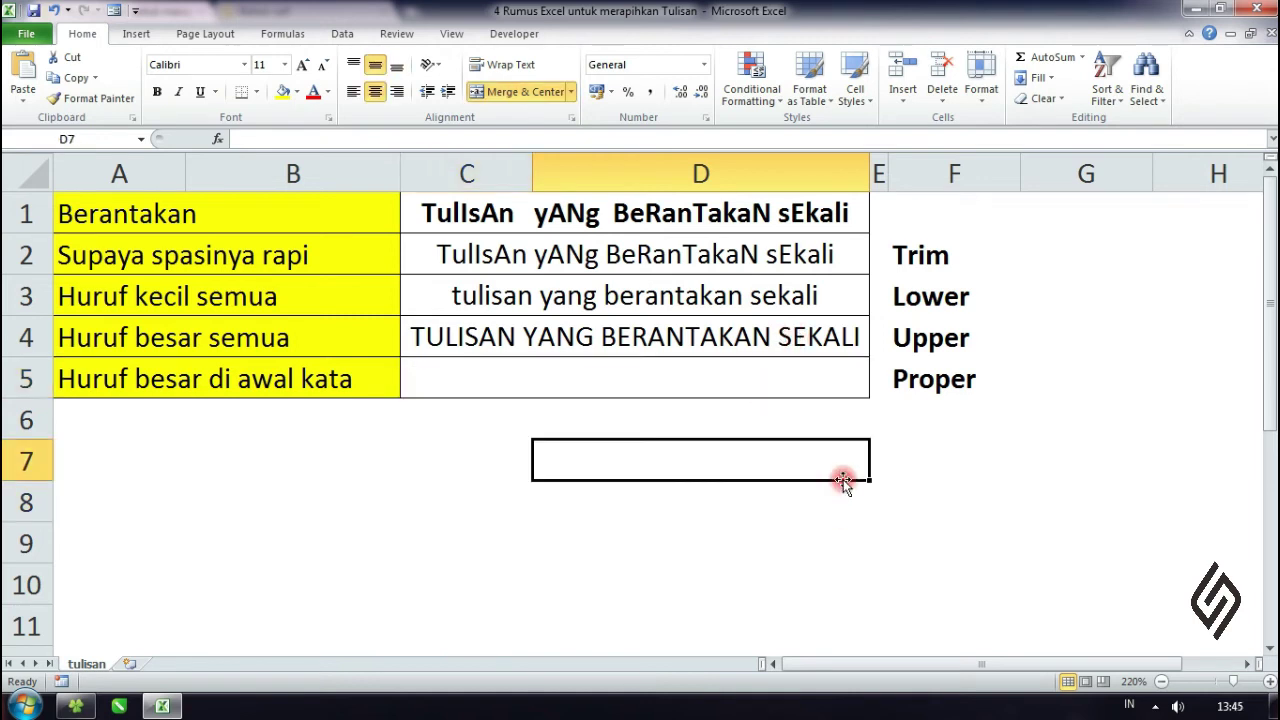
key(Up)
key(Up)
text(=)
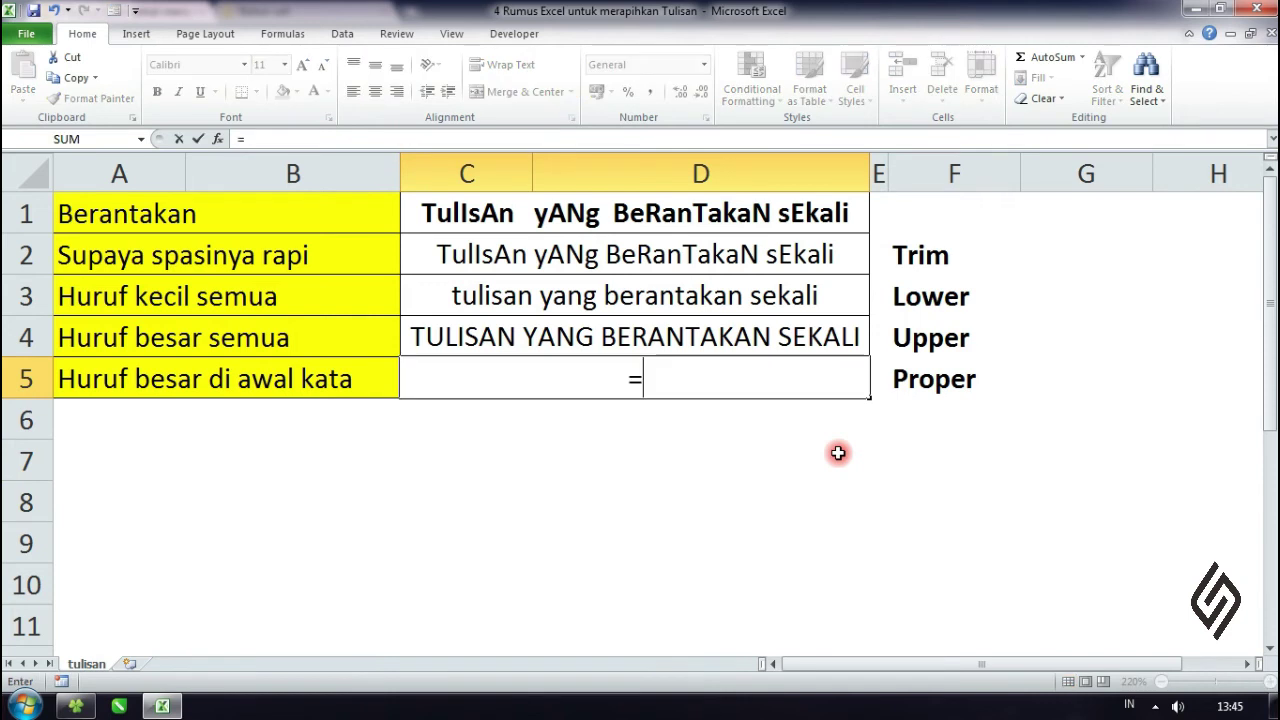
text(P)
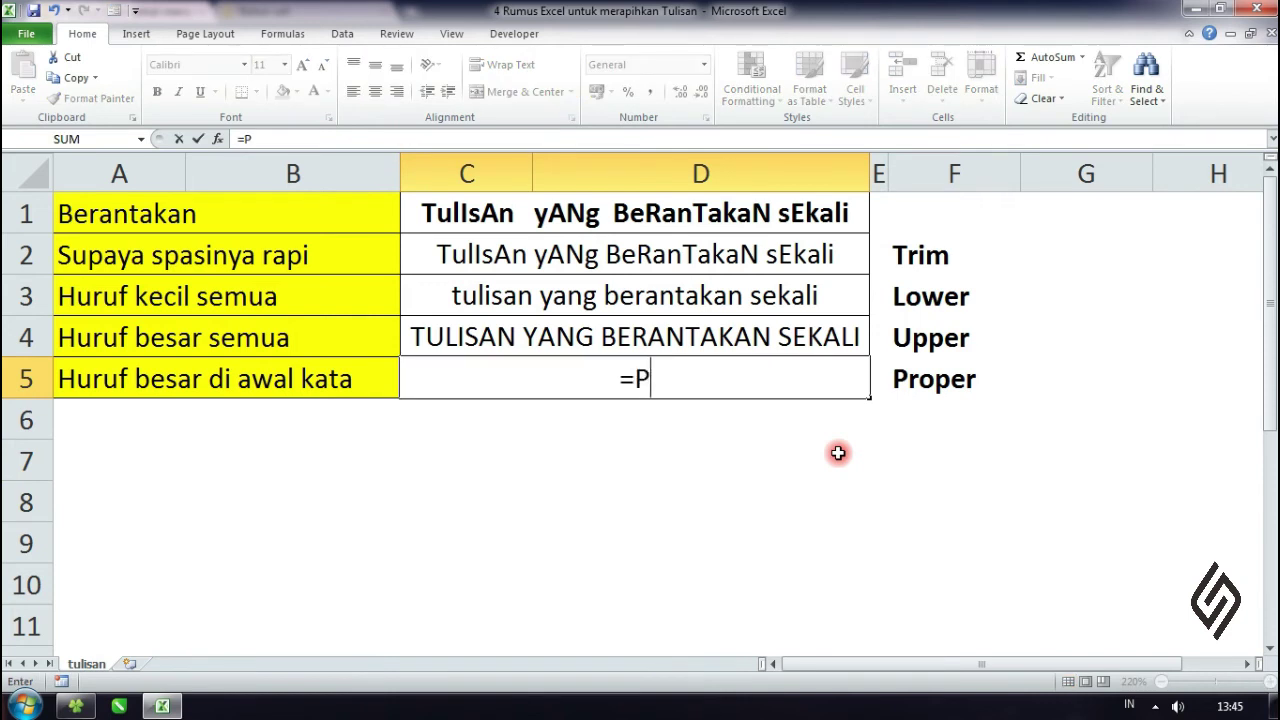
text(ro)
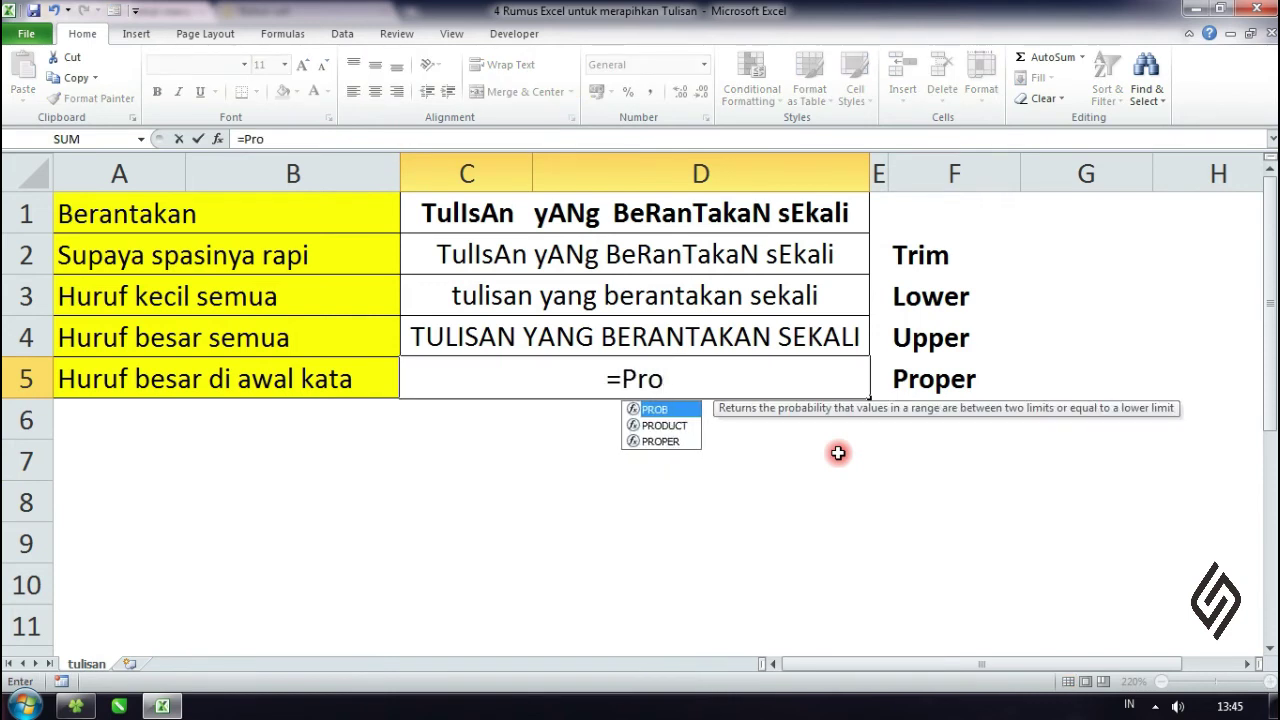
text(per)
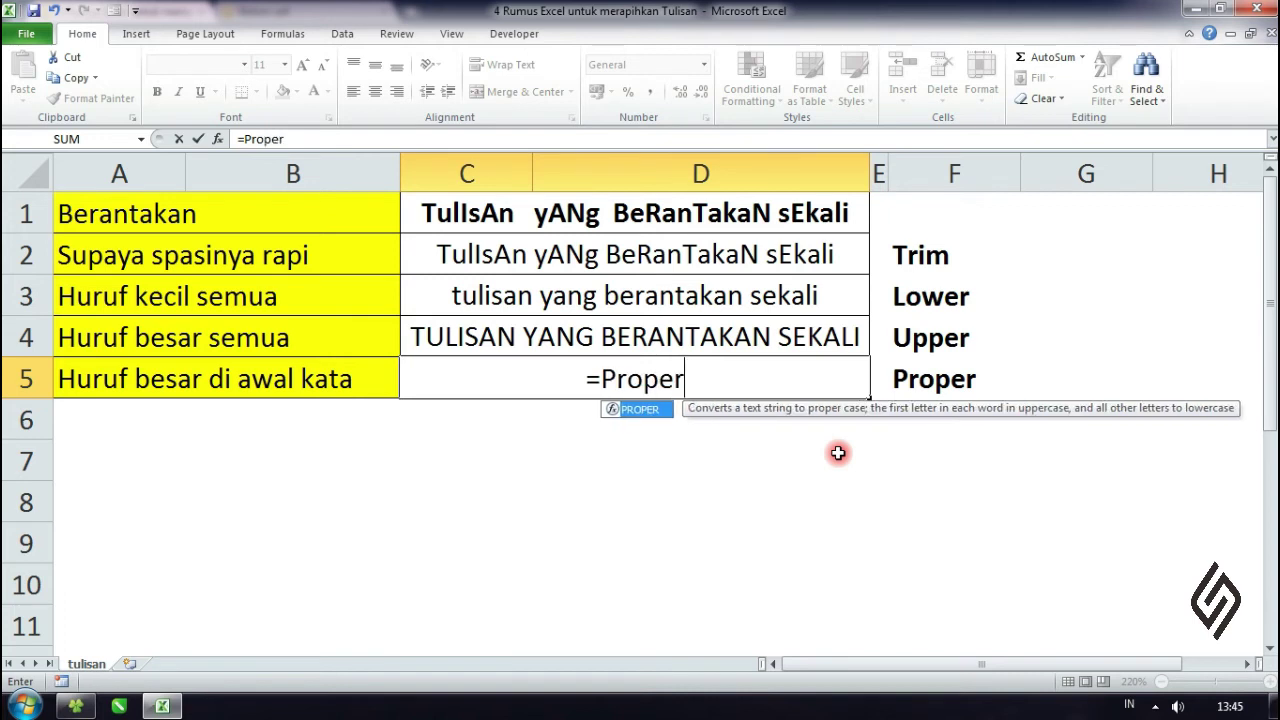
text(()
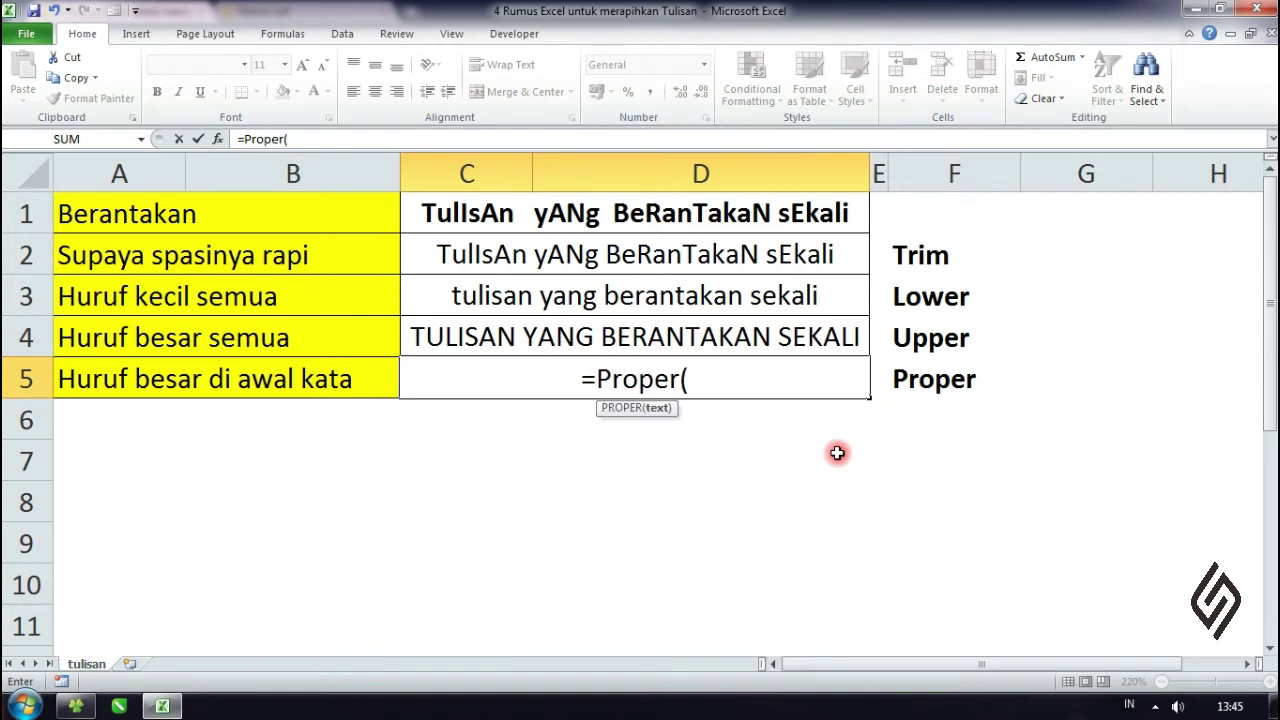
click(694, 334)
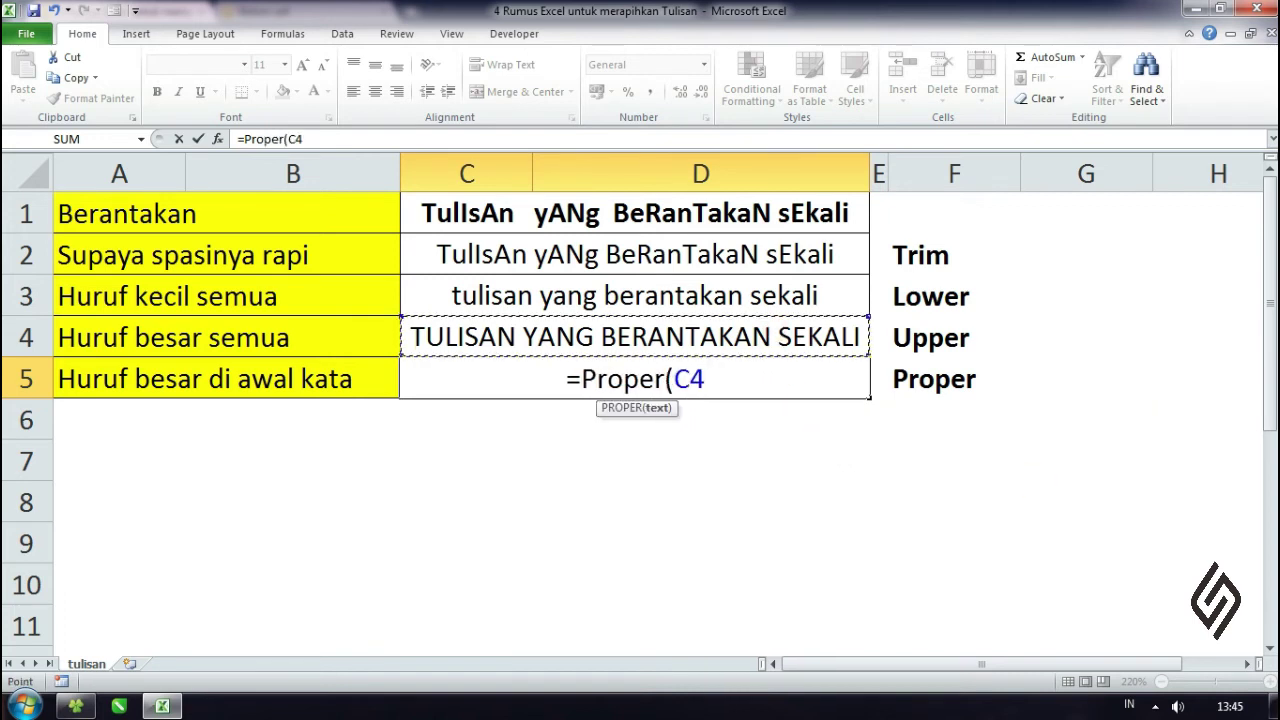
text())
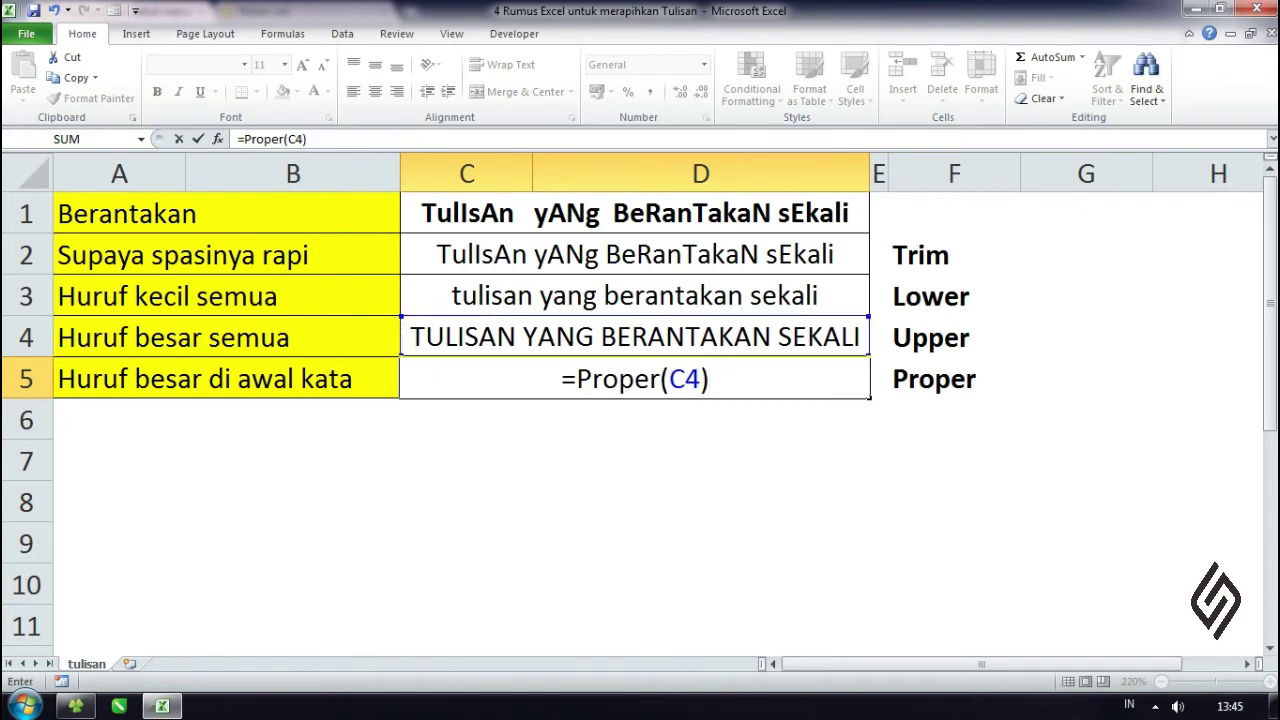
key(Return)
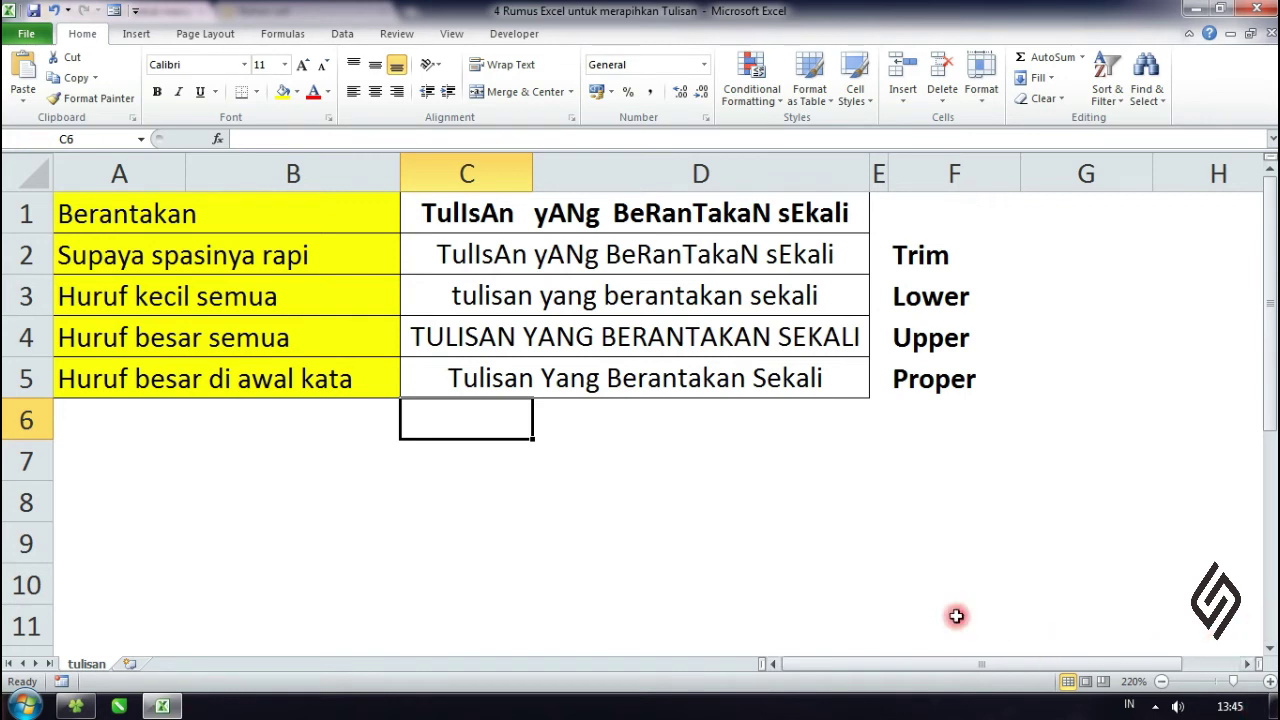
click(458, 378)
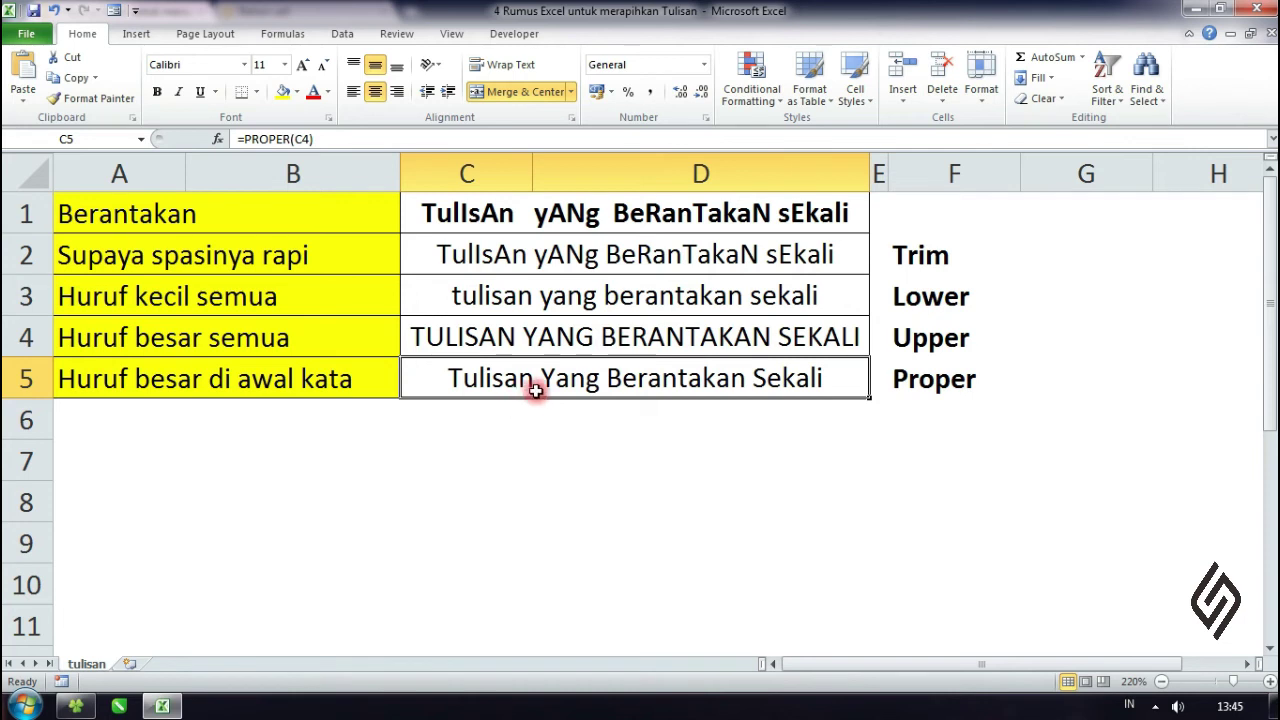
click(620, 484)
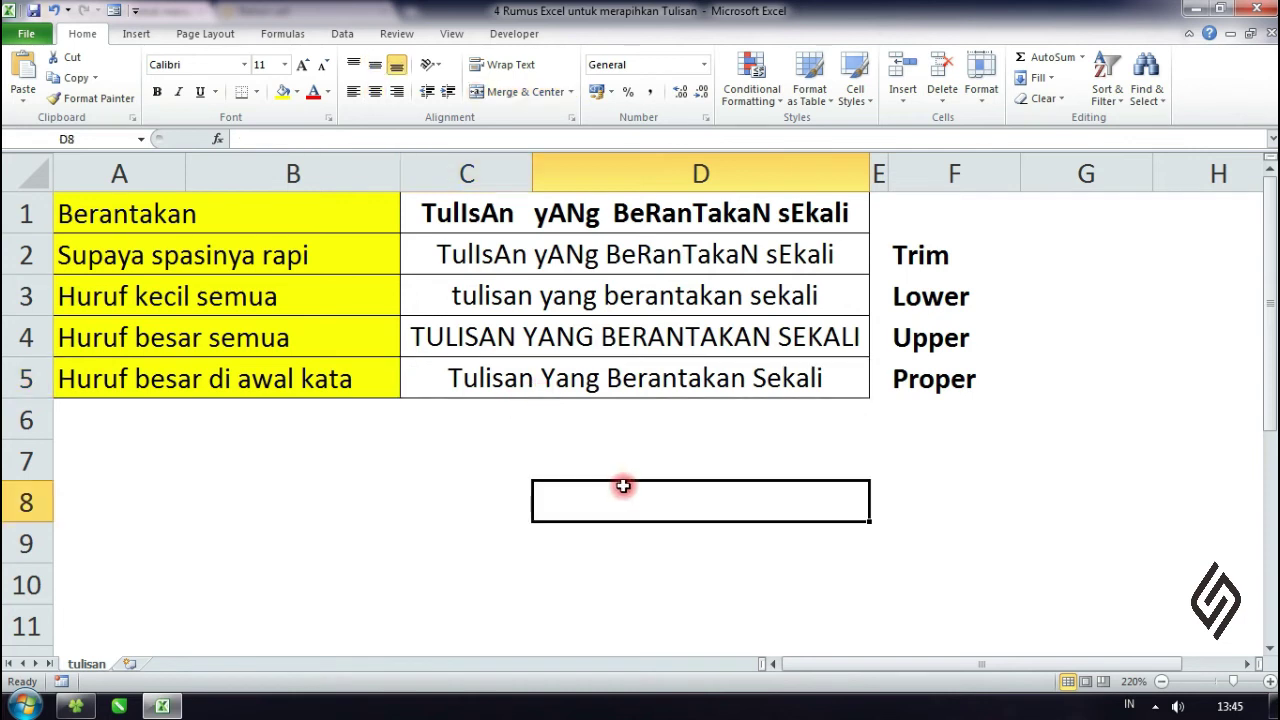